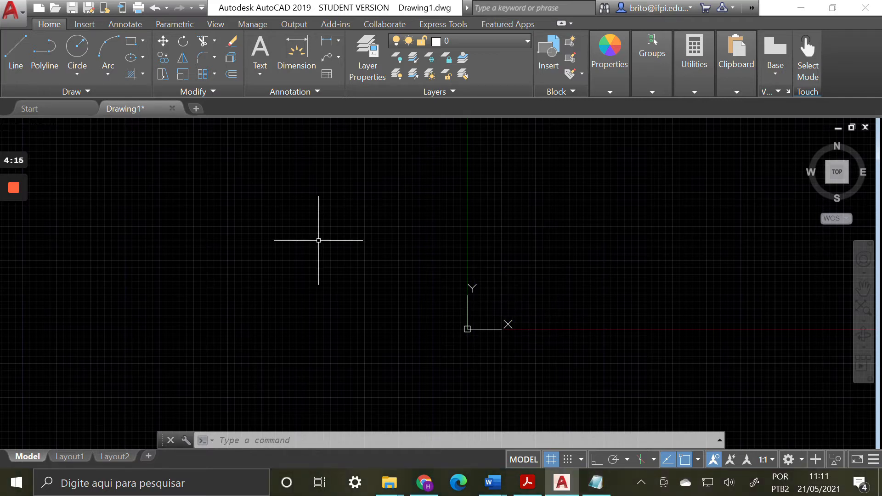
Review the User Preferences settings in the program options
text(op)
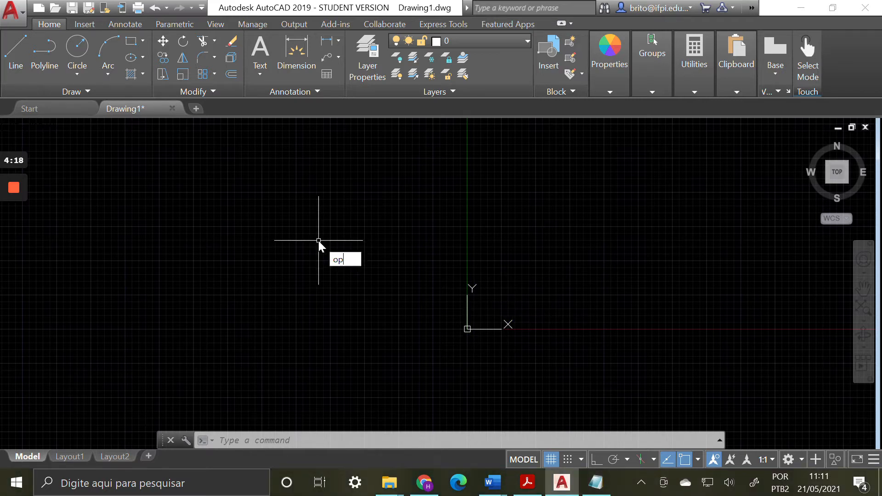
key(Return)
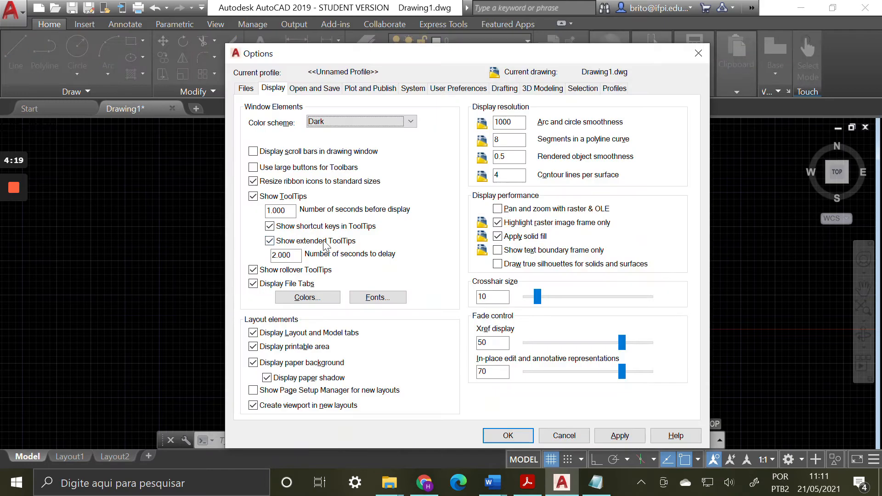
click(439, 89)
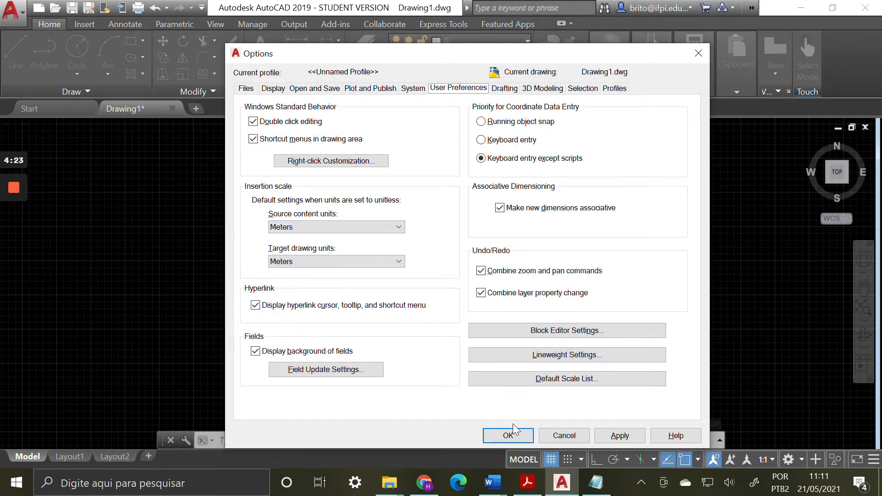
click(524, 438)
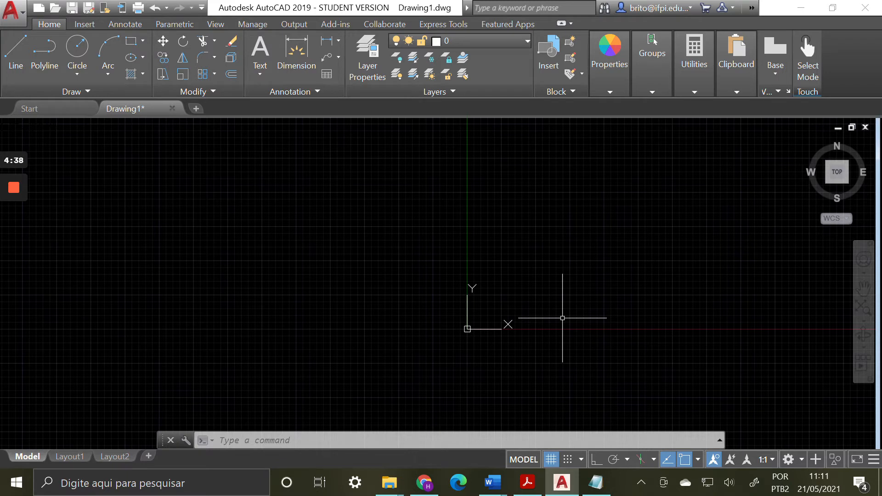
Start the Line command and disable dimension input in the dynamic input drafting settings
click(22, 49)
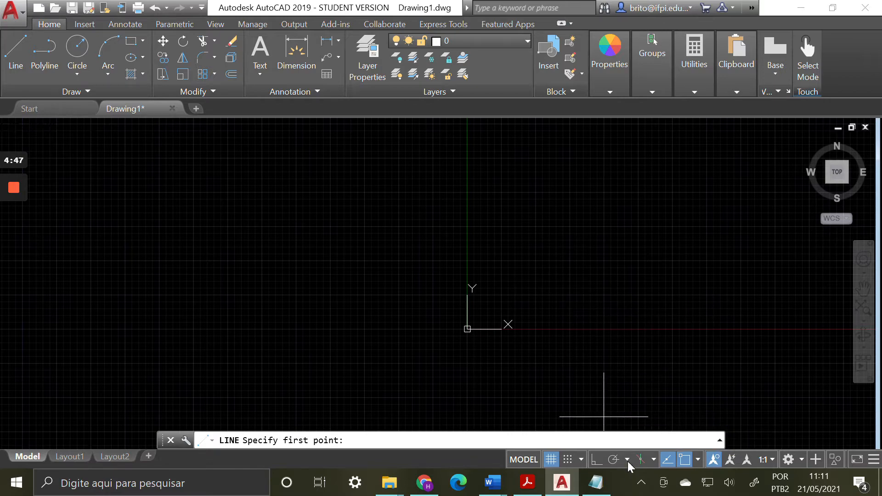
click(581, 459)
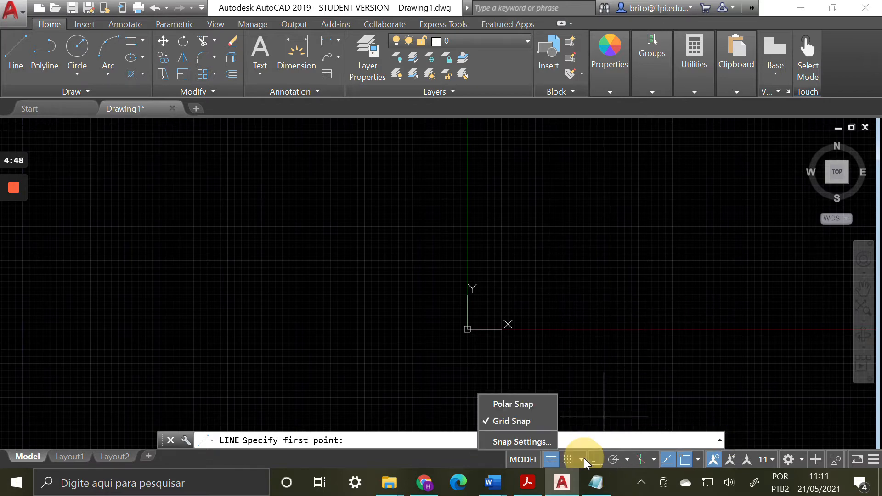
click(534, 443)
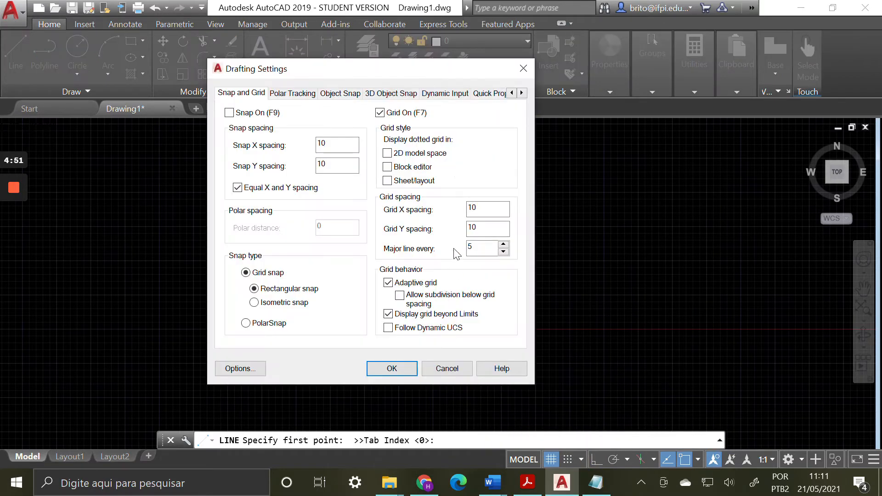
click(461, 94)
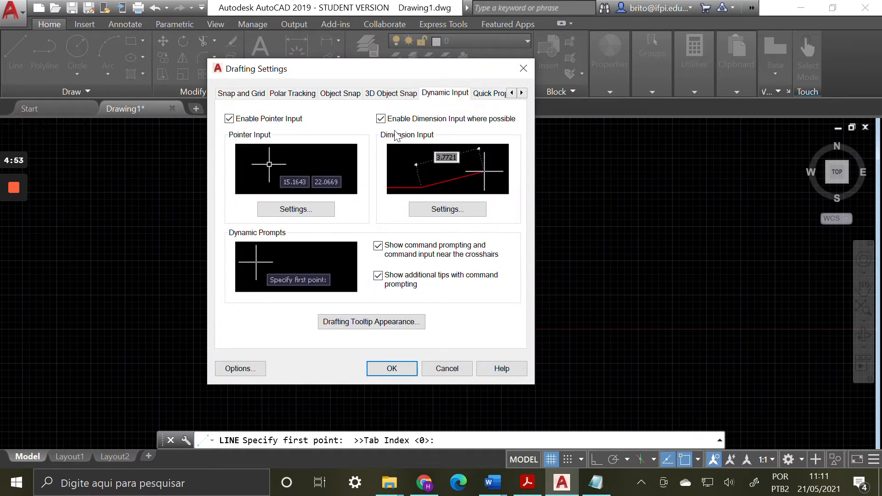
click(389, 118)
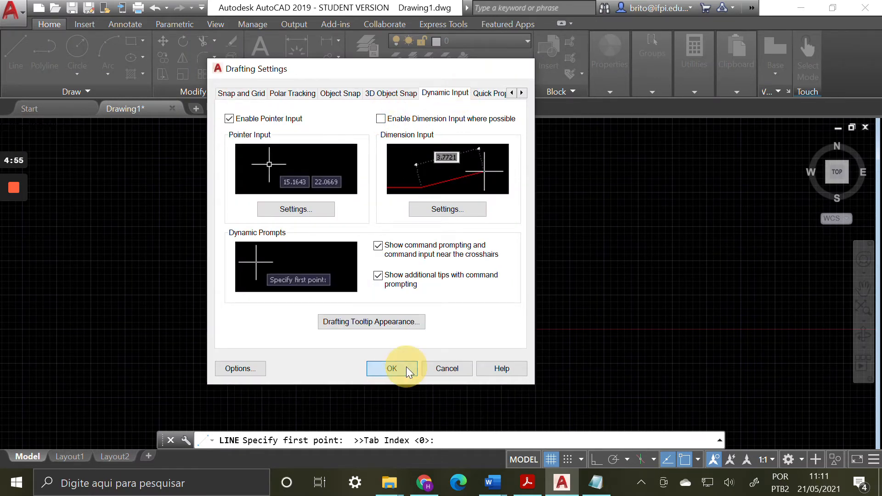
click(406, 367)
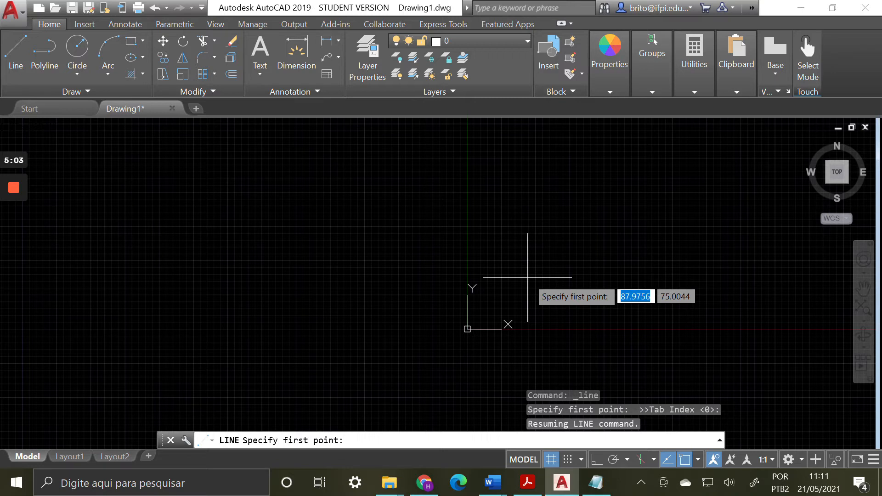
Draw the square's bottom line from the origin 0,0 to the absolute point 50,0
text(0)
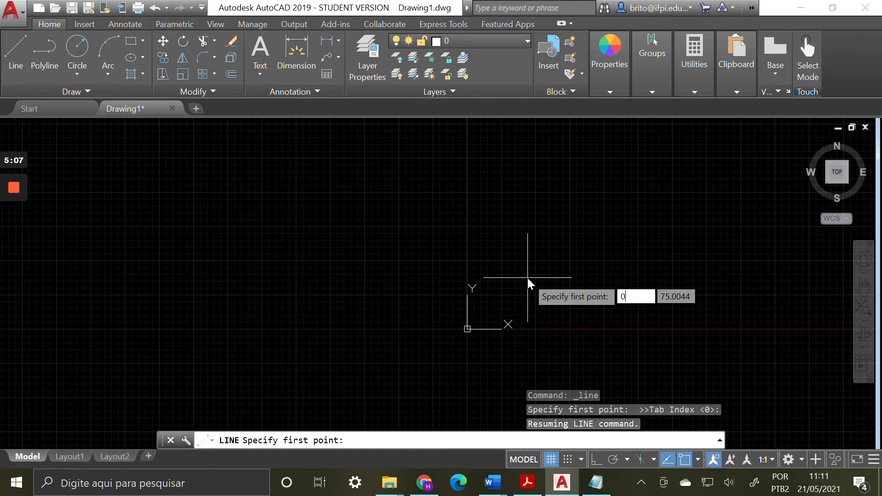
key(Tab)
text(0)
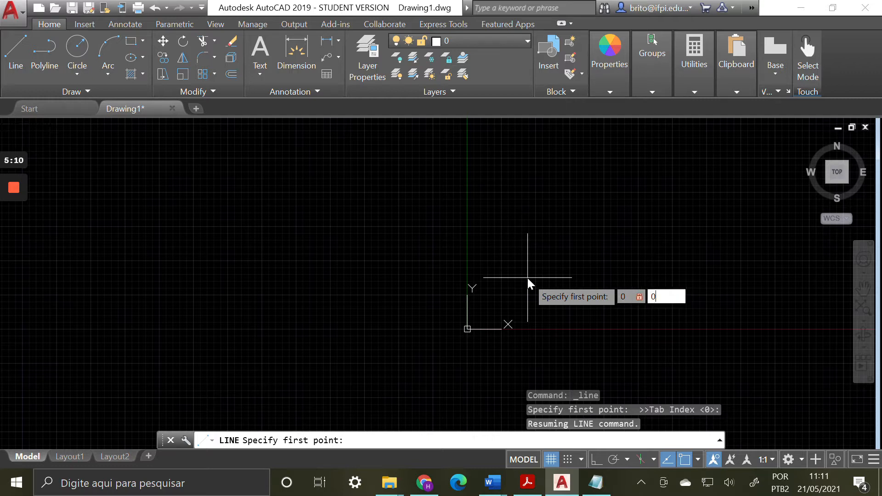
key(Return)
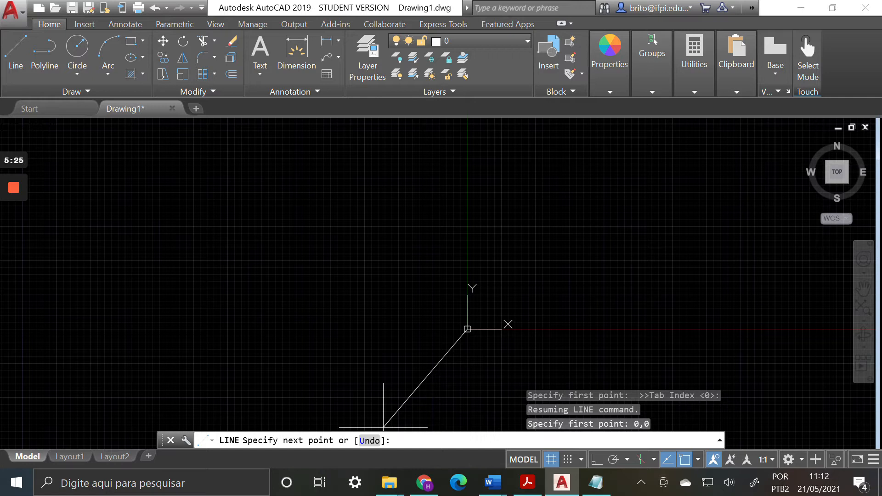
text(50,0)
key(Return)
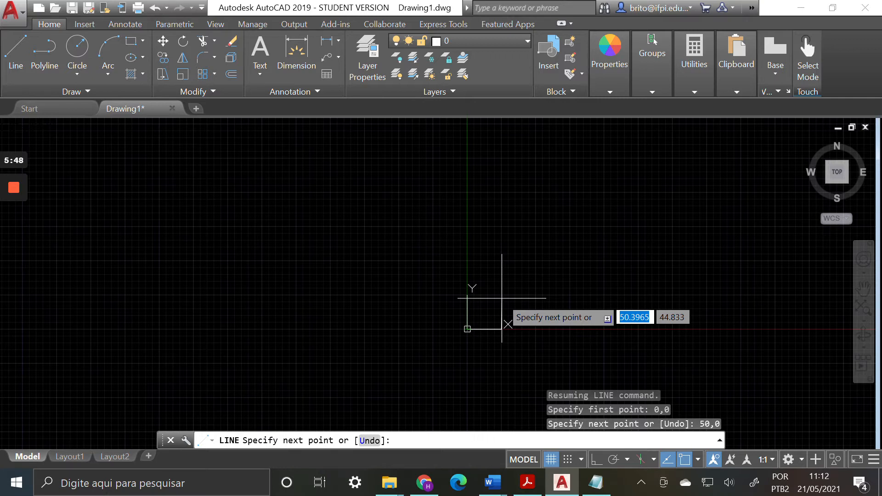
Continue the line vertically to the absolute point 50,50 for the square's right side
text(50)
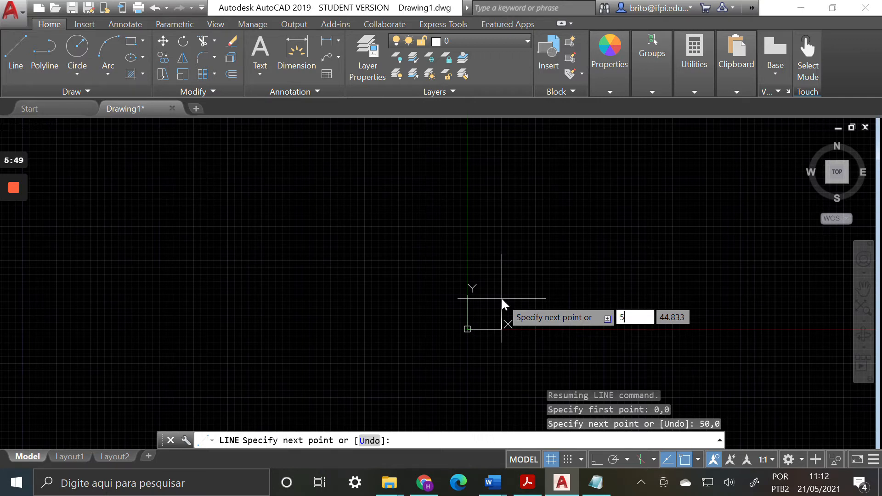
key(Tab)
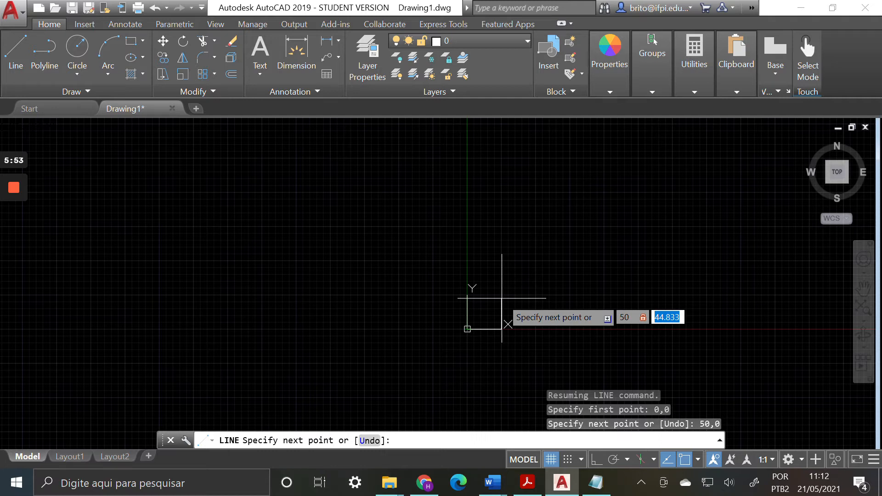
text(50)
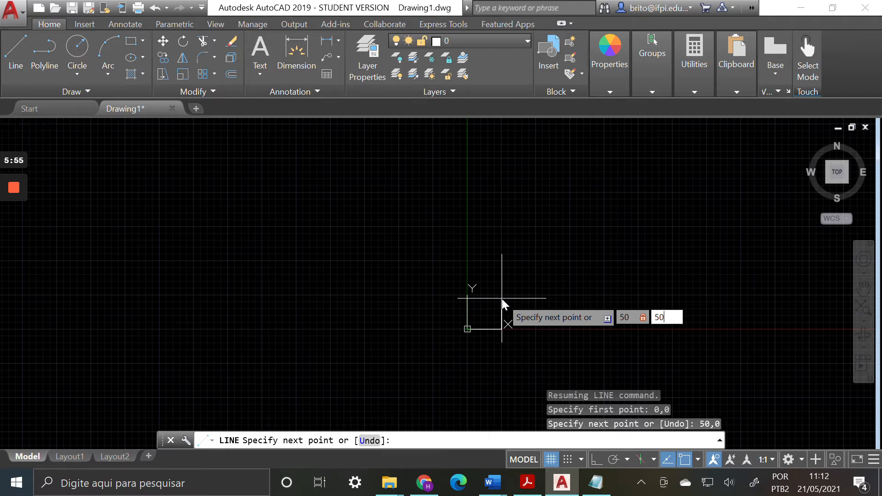
key(Return)
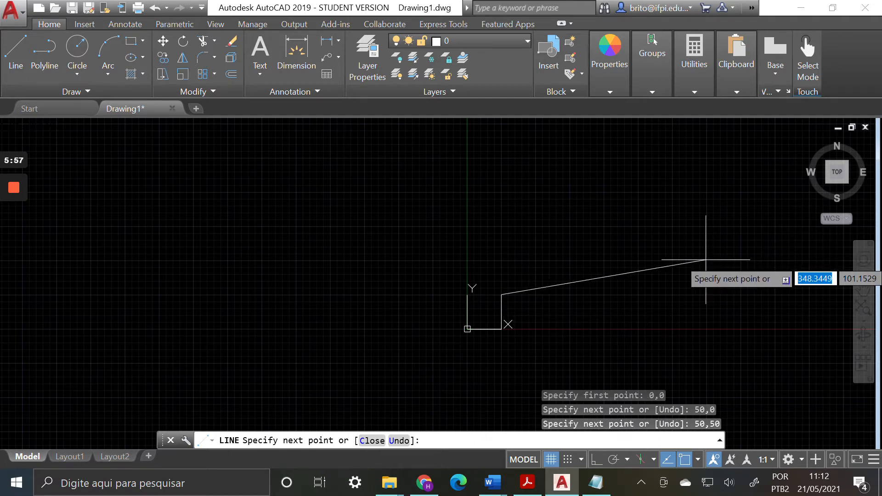
Continue the line along the square's upper edge to the absolute point 0,50.5
scroll(488, 304, up, 6)
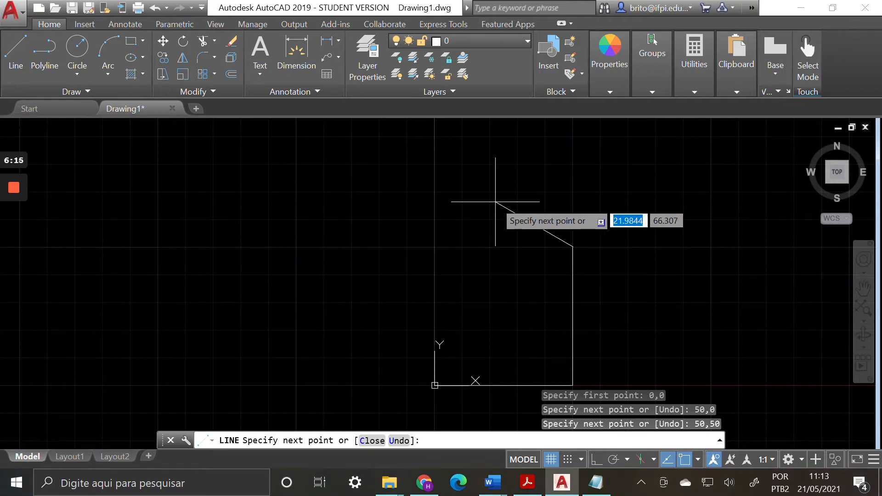
text(0)
key(Tab)
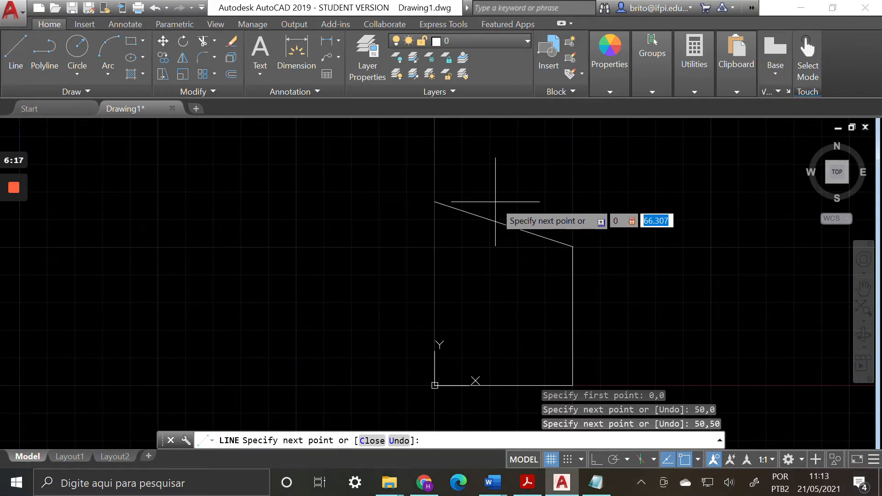
text(50)
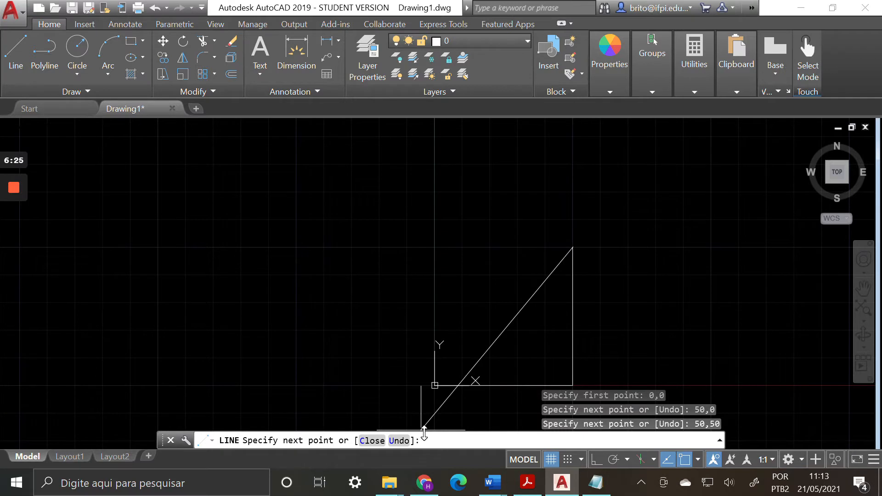
click(438, 441)
text(0,50)
text(.5)
key(Return)
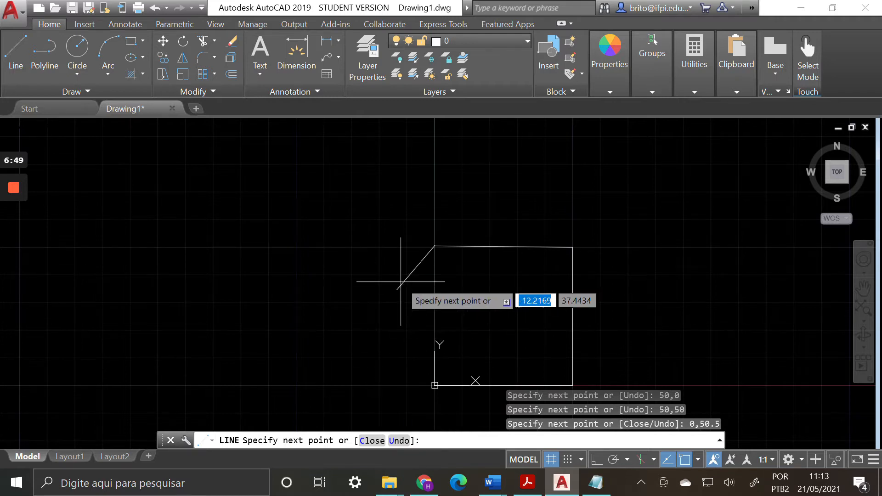
Examine the upper edge's left end and the coordinates in the command history, then end the Line command
scroll(437, 251, up, 10)
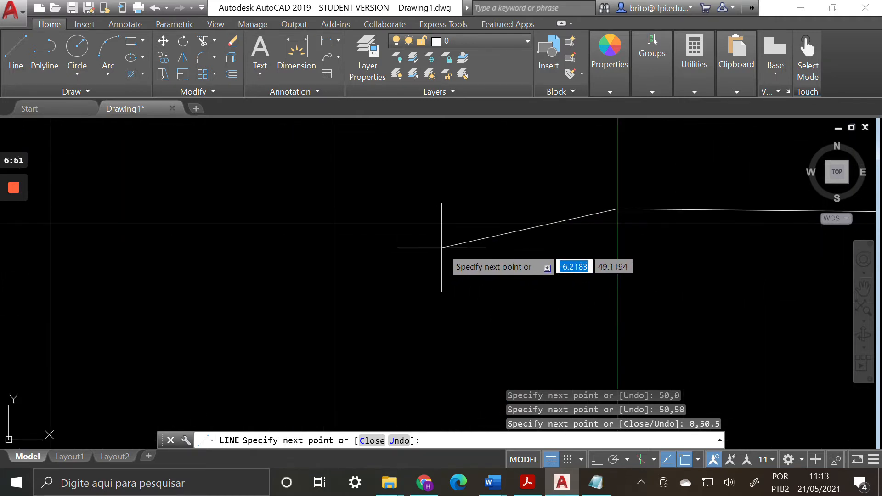
scroll(615, 257, down, 4)
scroll(621, 270, down, 3)
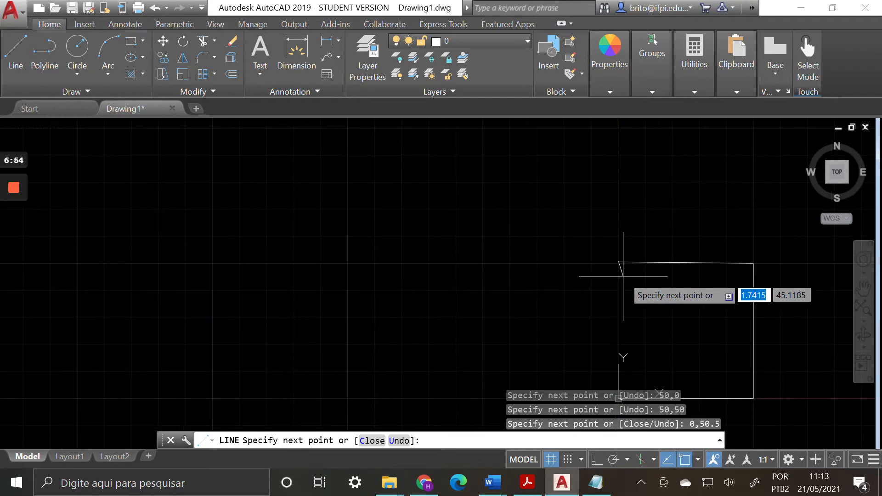
click(864, 288)
drag(709, 317, 540, 279)
right_click(540, 280)
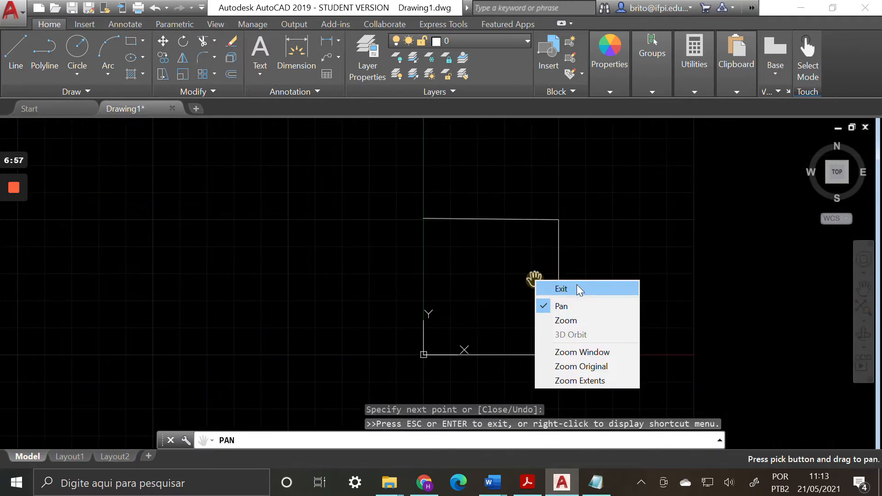
click(574, 285)
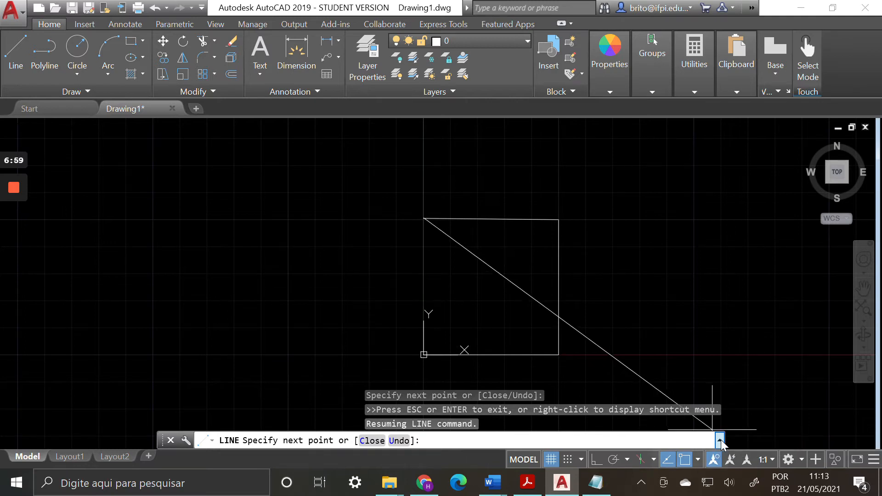
click(719, 440)
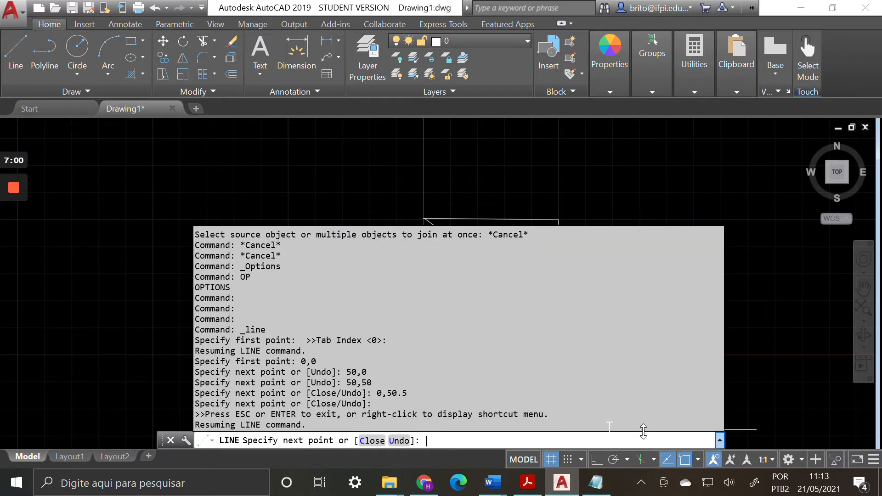
click(405, 393)
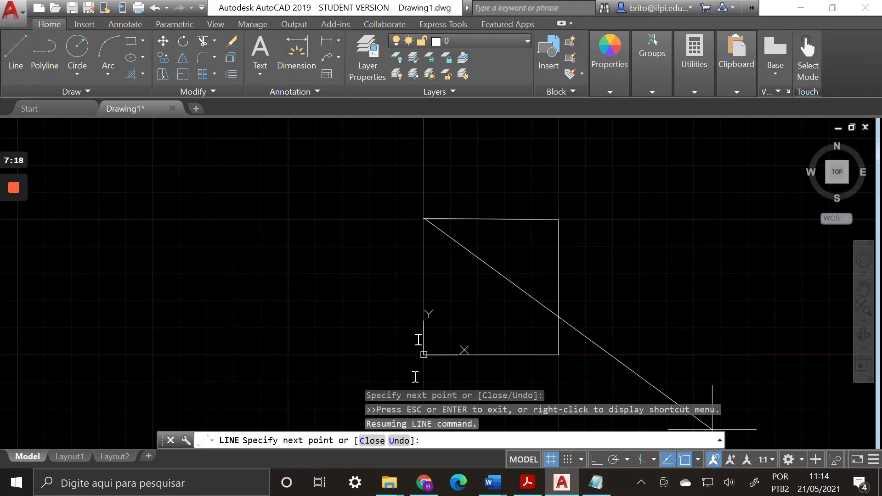
key(Escape)
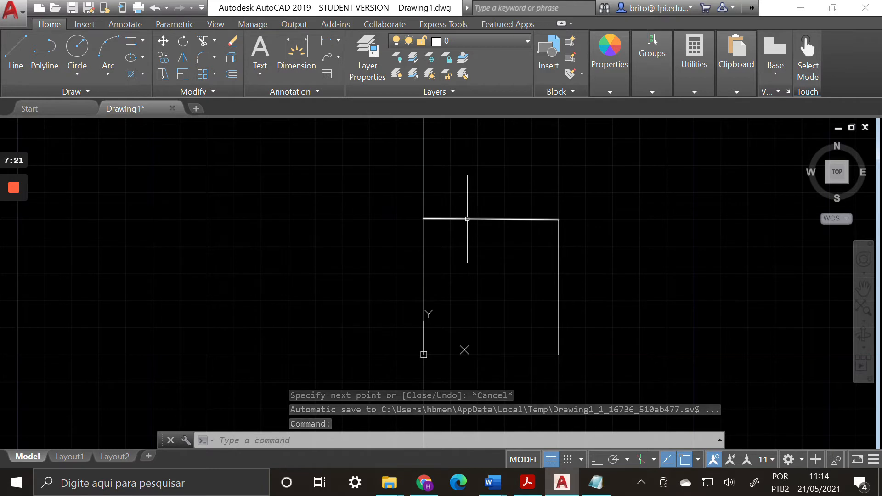
Undo the drawn line group, and try to redo it
text(U)
key(Return)
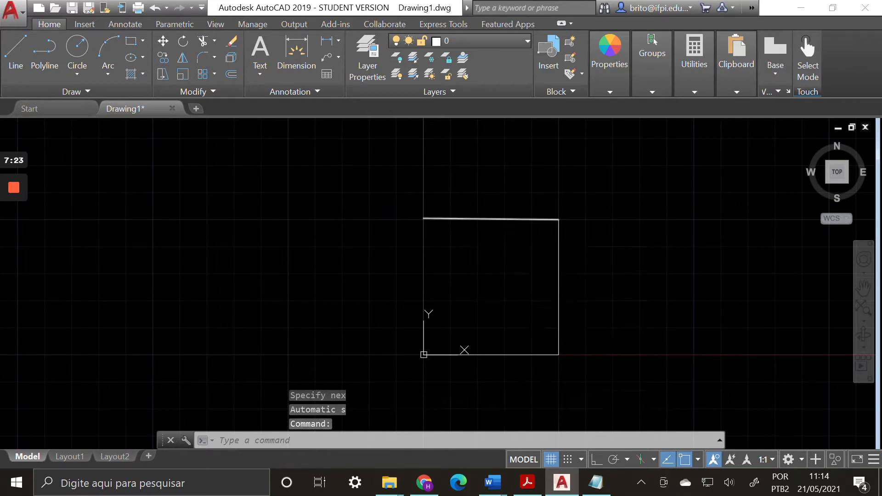
scroll(480, 322, down, 5)
scroll(500, 323, up, 6)
scroll(391, 362, up, 4)
scroll(349, 307, down, 3)
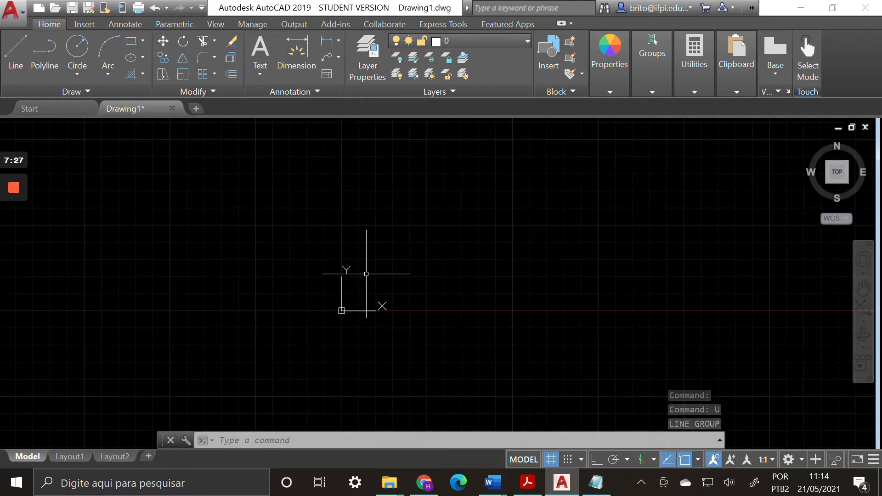
text(redo)
key(Return)
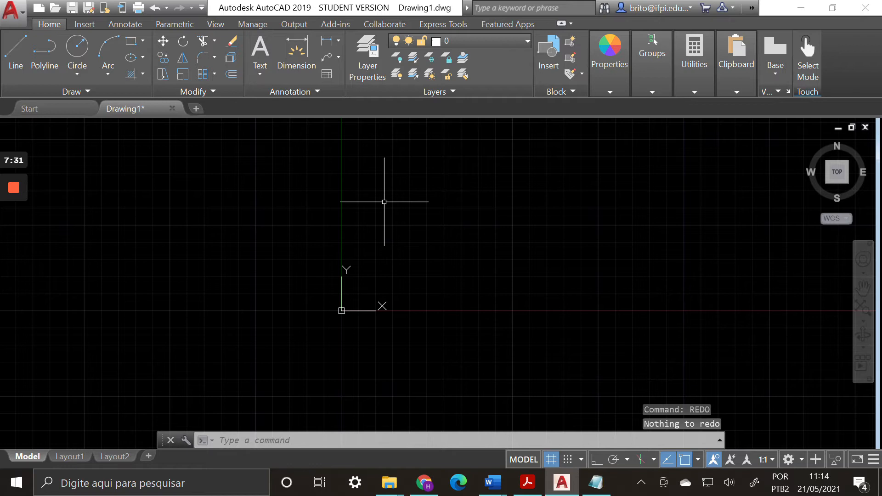
Start a new line at the absolute origin point 0,0
key(Return)
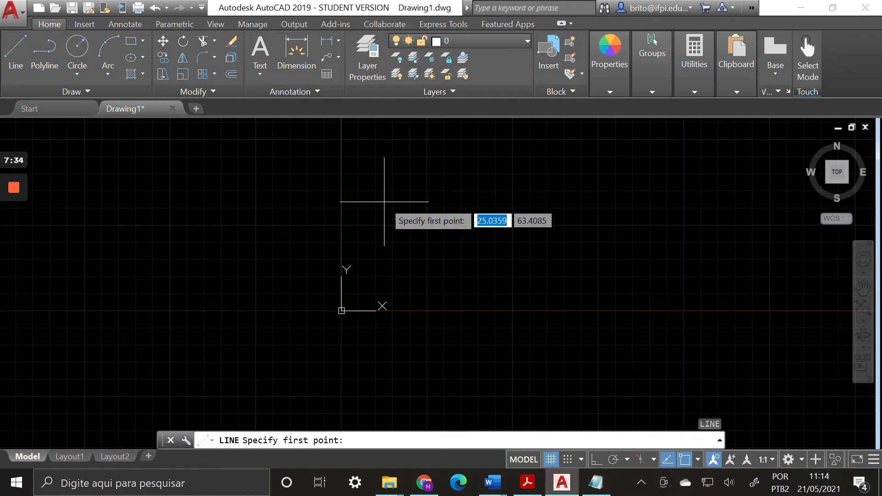
text(0)
key(Tab)
text(0)
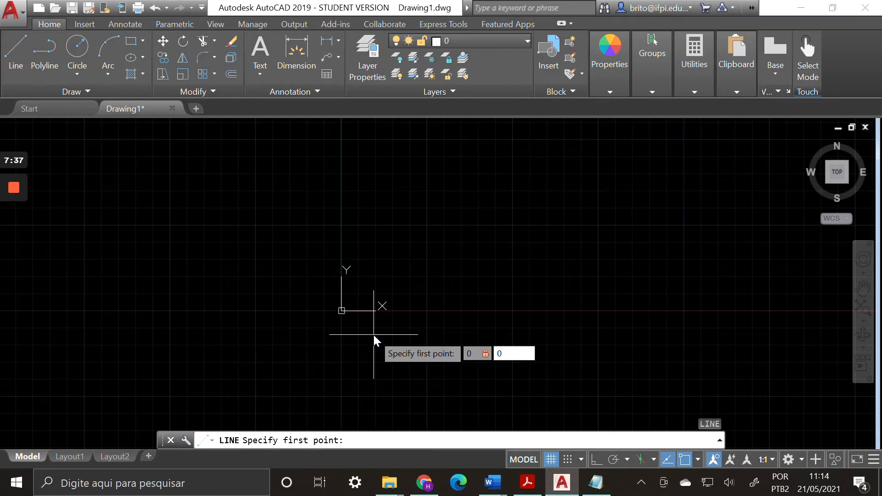
key(Return)
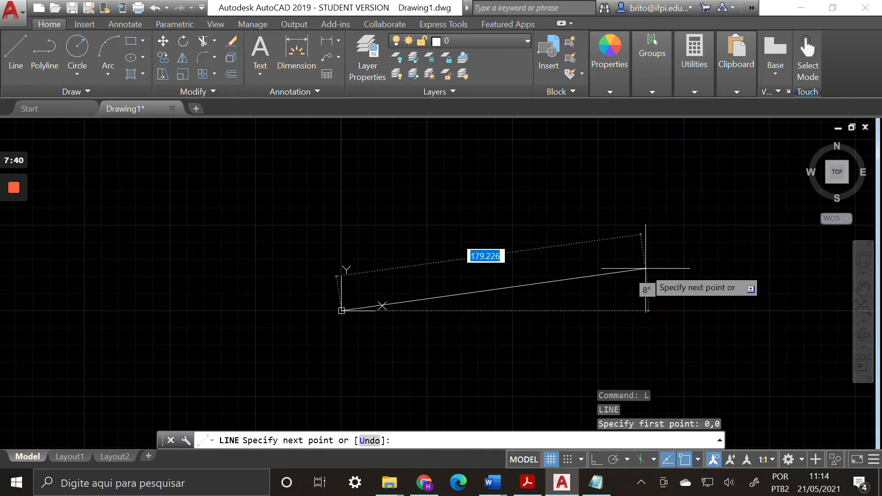
text(50,0)
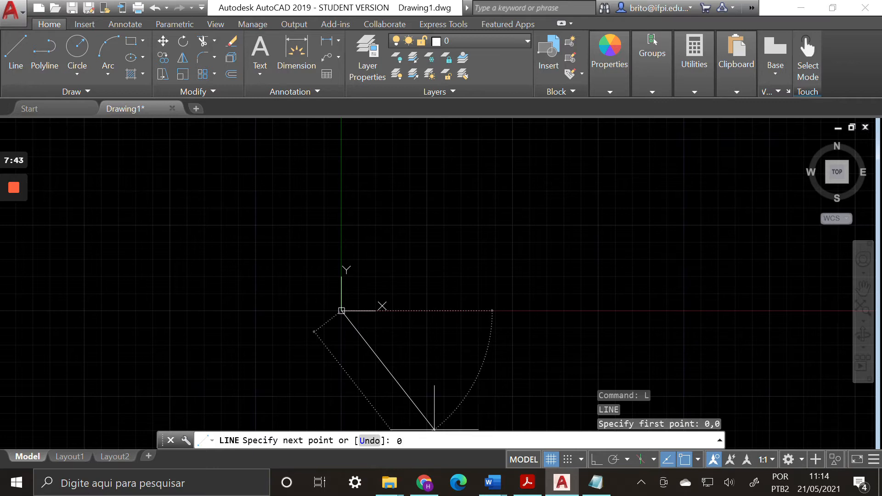
key(Return)
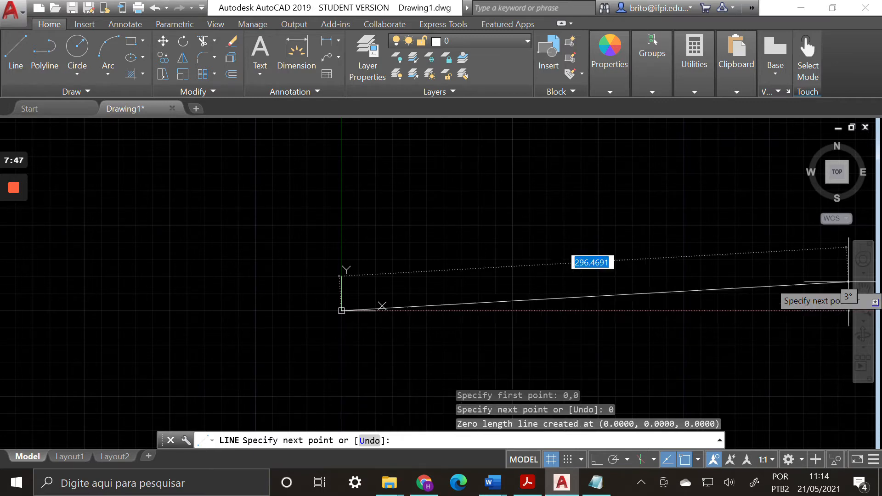
text(u)
key(Return)
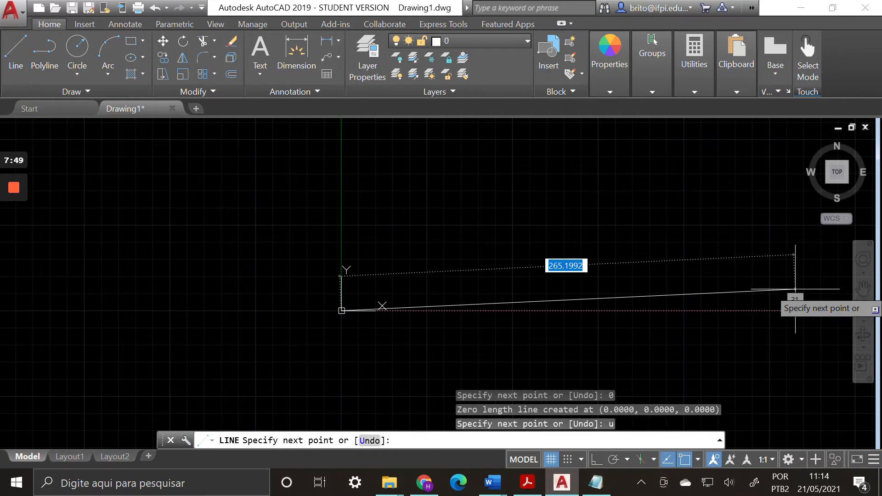
Draw the square's lower edge from the origin to the absolute point 50,0
click(431, 441)
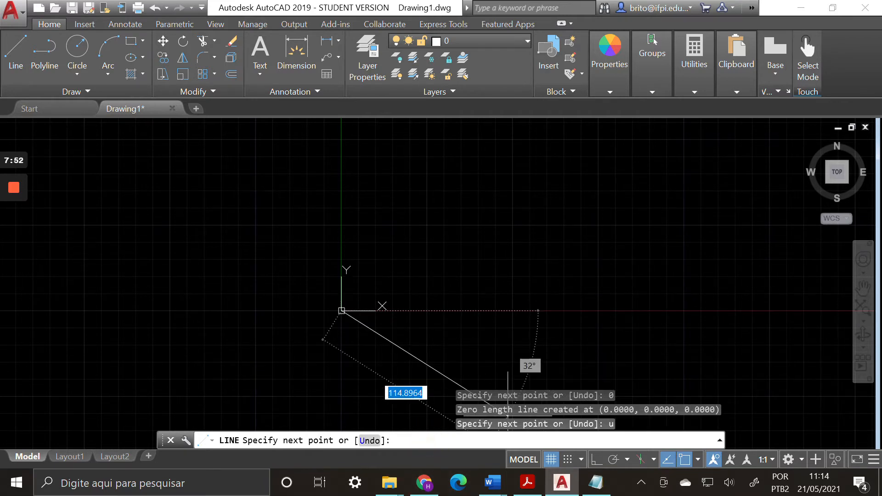
text(50)
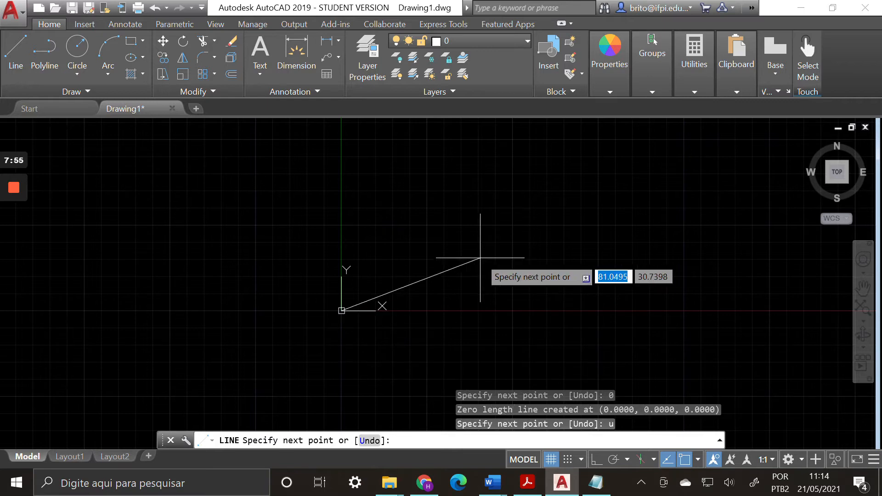
text(50)
key(Tab)
text(0)
key(Return)
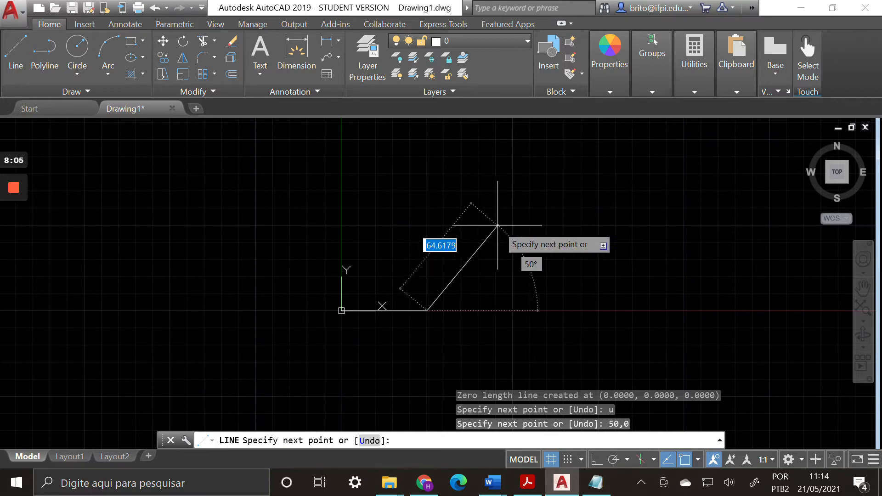
Disable dimension input in the dynamic input drafting settings while keeping pointer input enabled
click(581, 459)
click(521, 442)
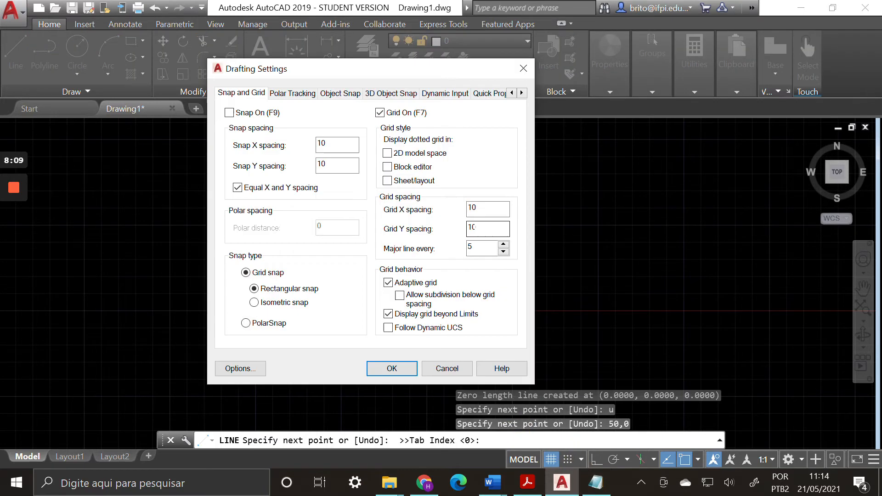
click(444, 93)
click(380, 118)
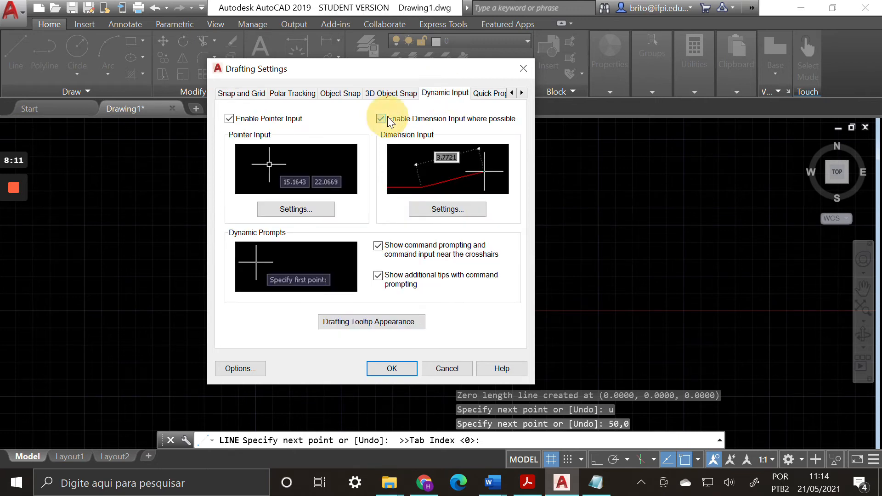
click(392, 368)
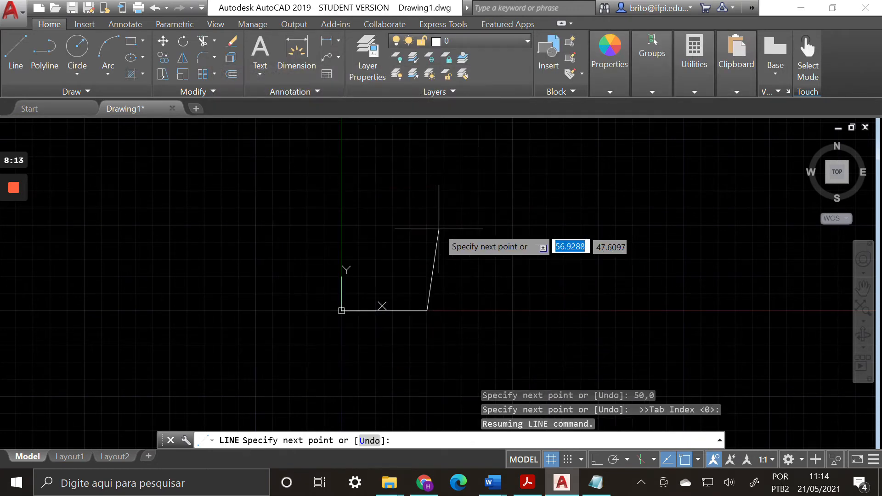
Continue the line up to the absolute point 50,50 as the square's right edge
text(50)
key(Tab)
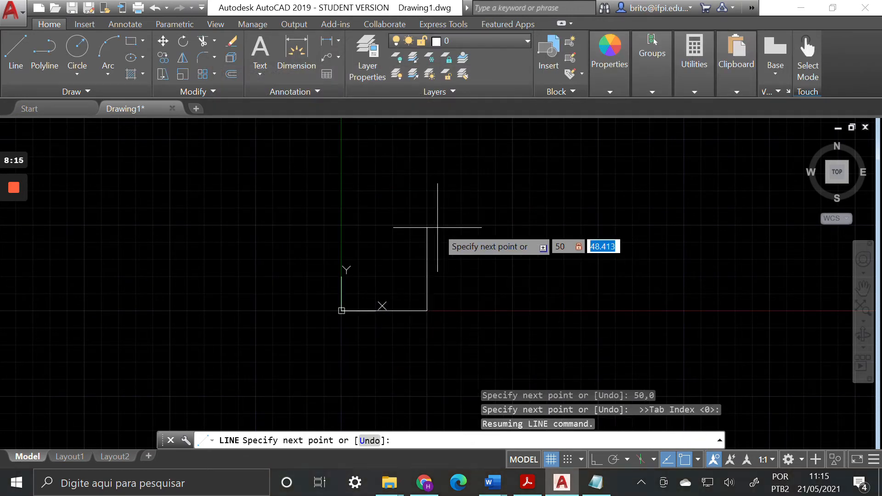
text(50)
key(Return)
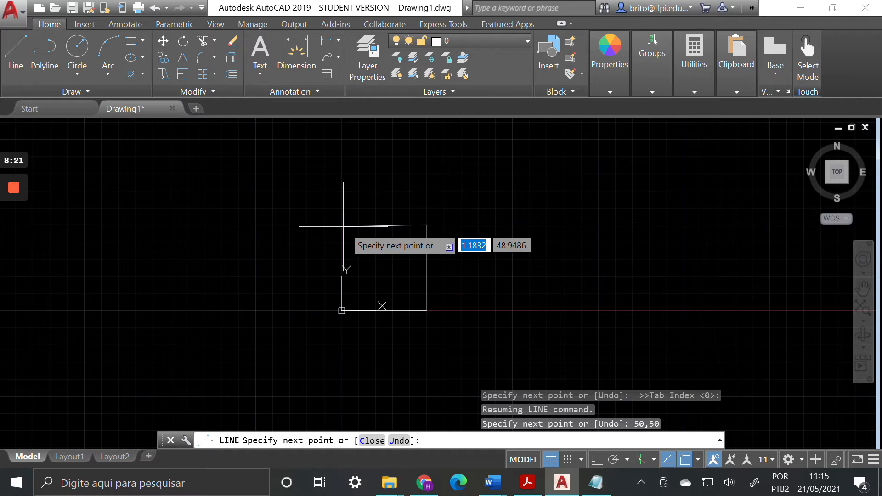
text(50)
key(Tab)
text(0)
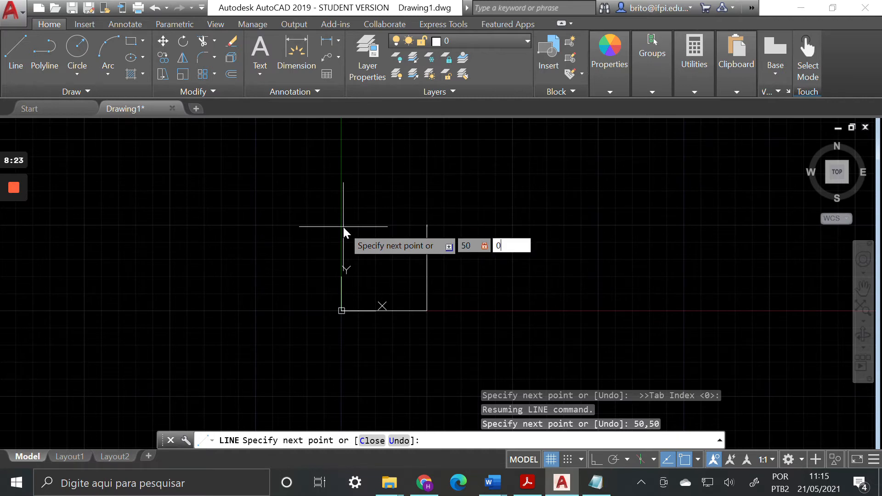
key(Return)
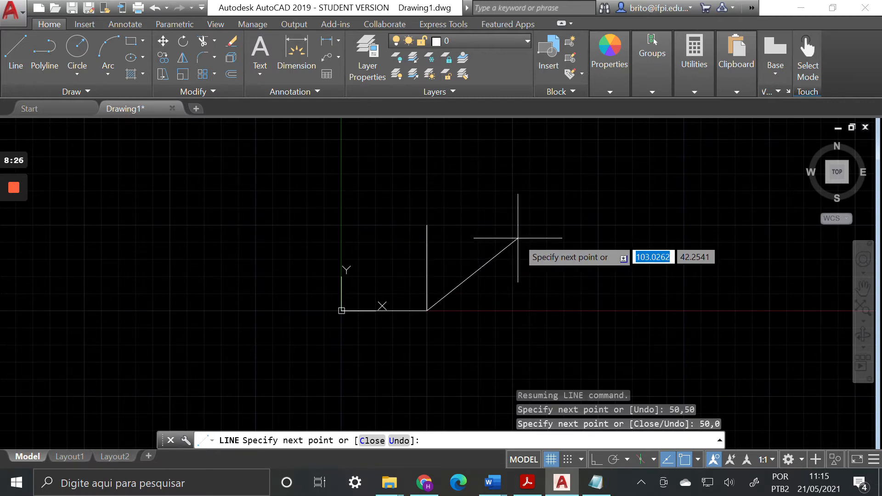
text(u)
key(Return)
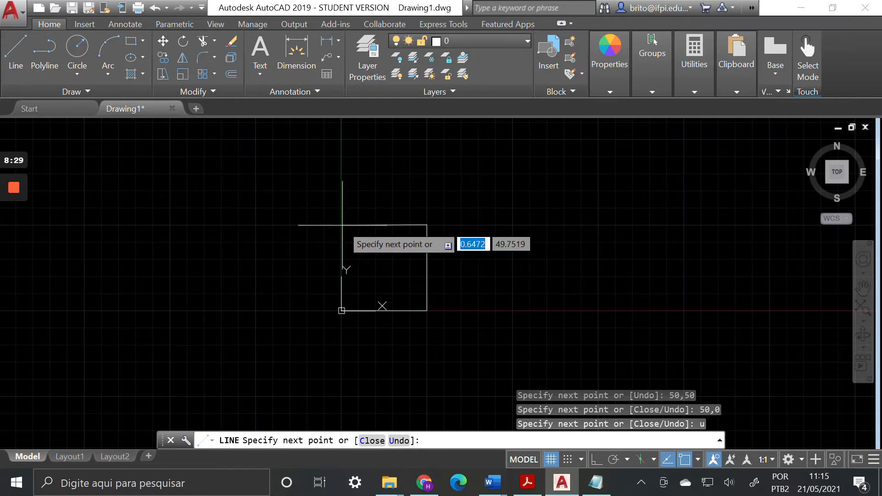
text(0)
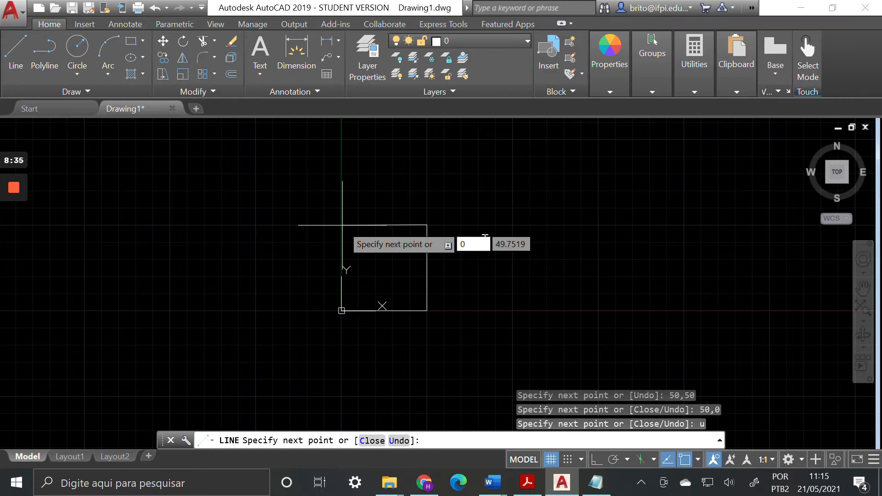
key(Tab)
text(50)
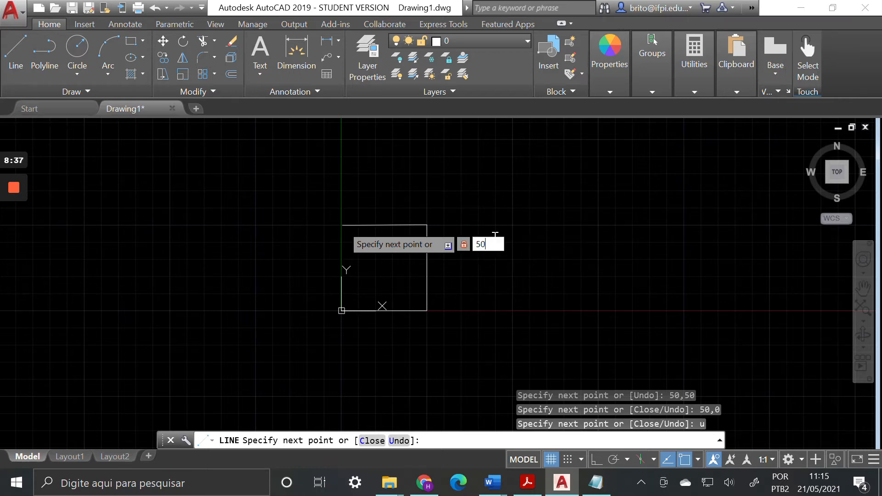
key(Escape)
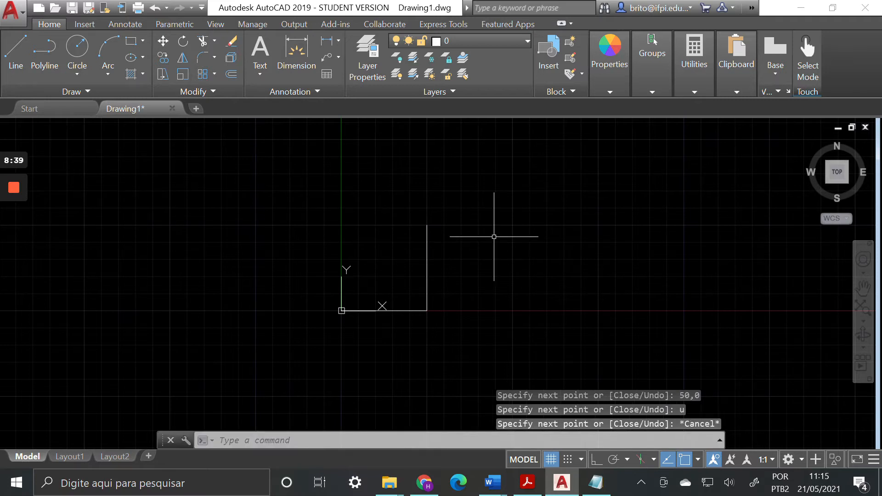
Draw the square's upper edge with the Line command from the right edge's upper endpoint to the absolute point 0,50
text(l)
key(Return)
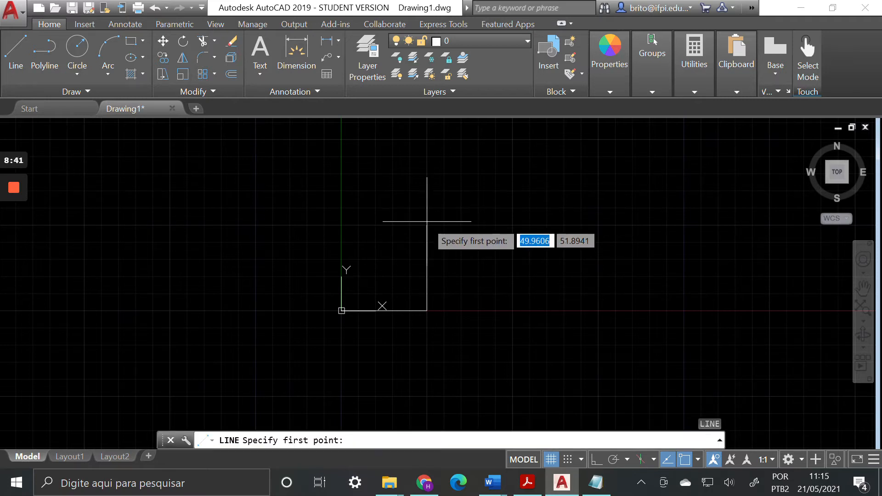
click(427, 225)
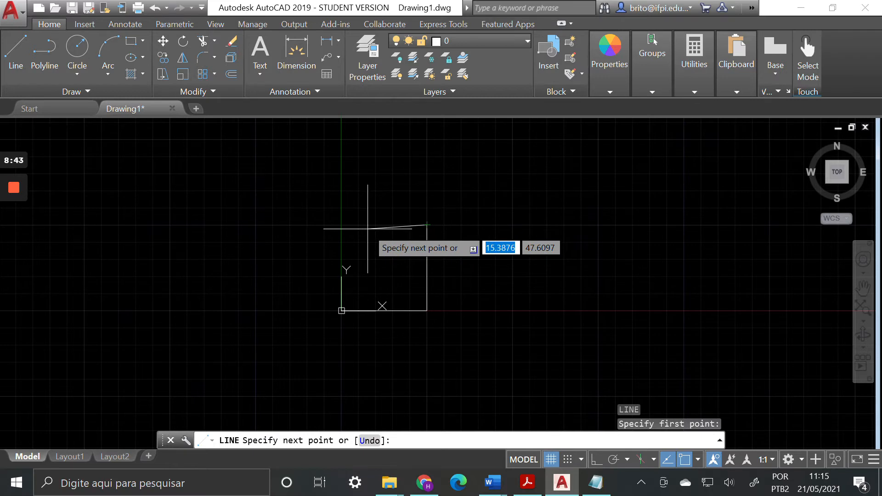
text(0)
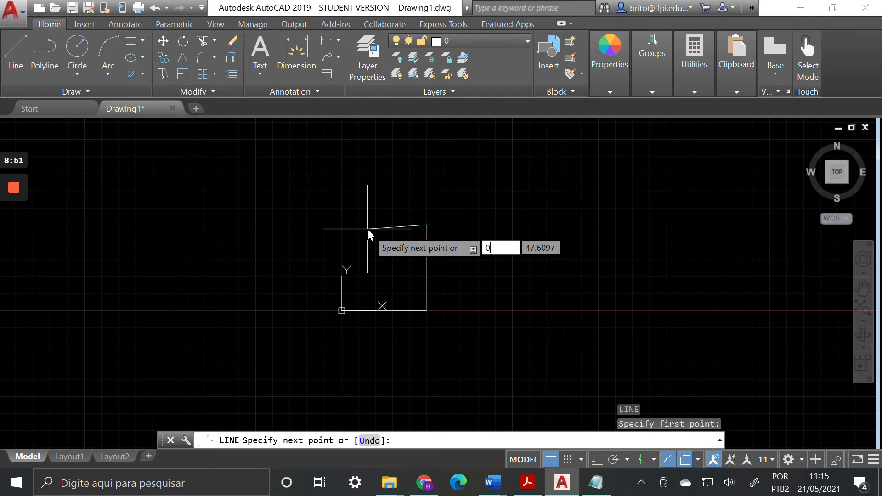
key(Tab)
text(50)
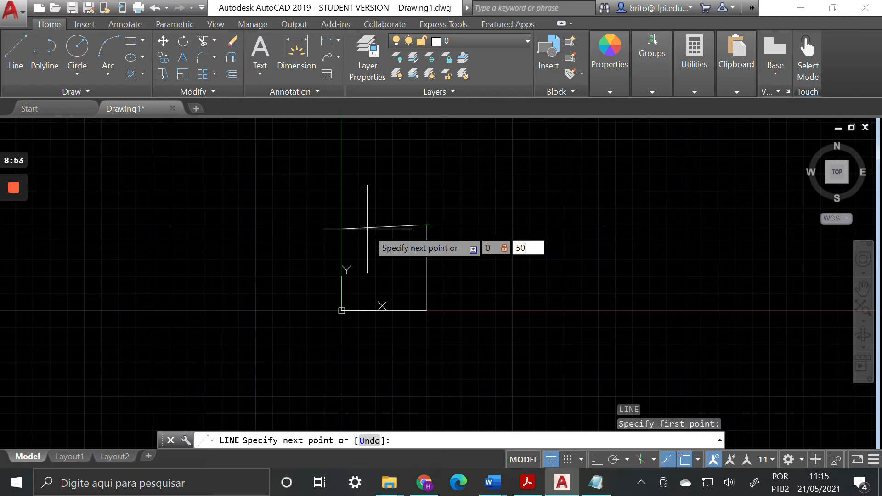
key(Return)
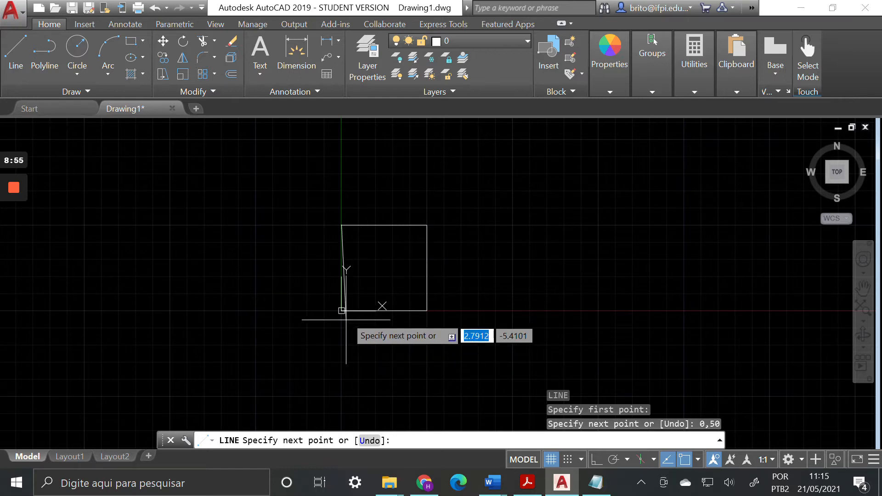
Close the square with its left edge down to the absolute point 0,0 and end the Line command
text(0)
key(Tab)
text(0)
key(Return)
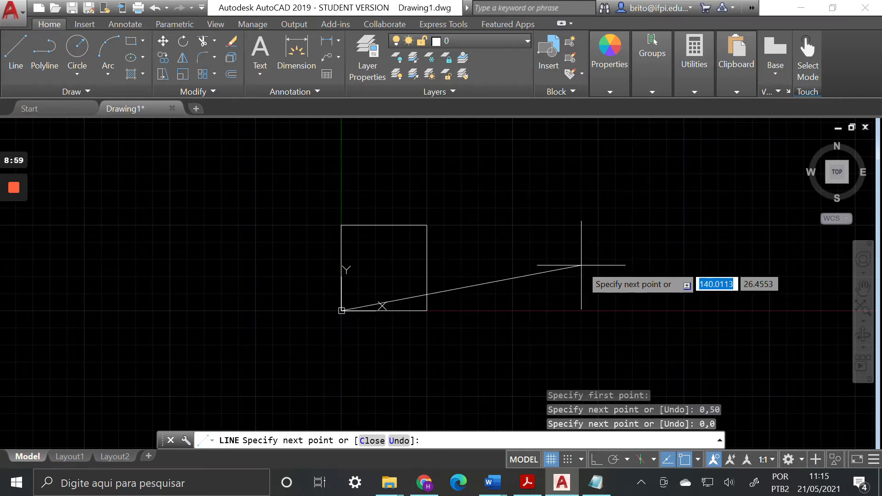
key(Return)
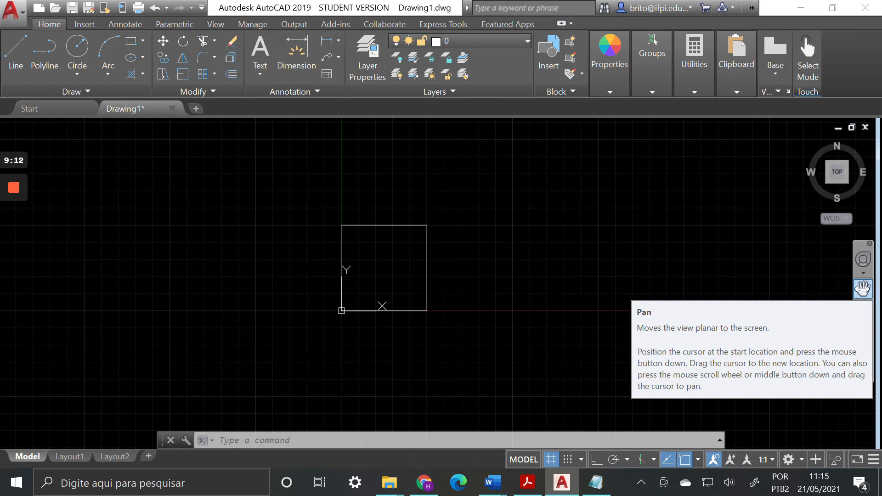
click(862, 288)
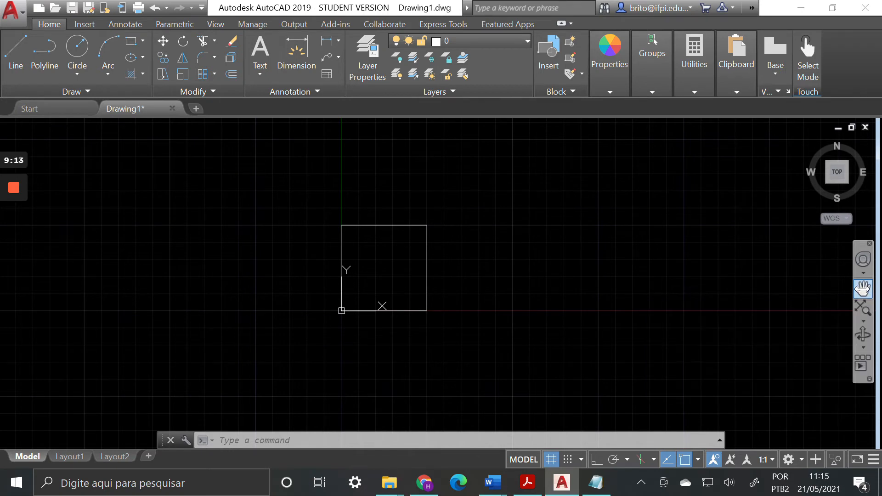
drag(685, 279, 449, 303)
right_click(438, 276)
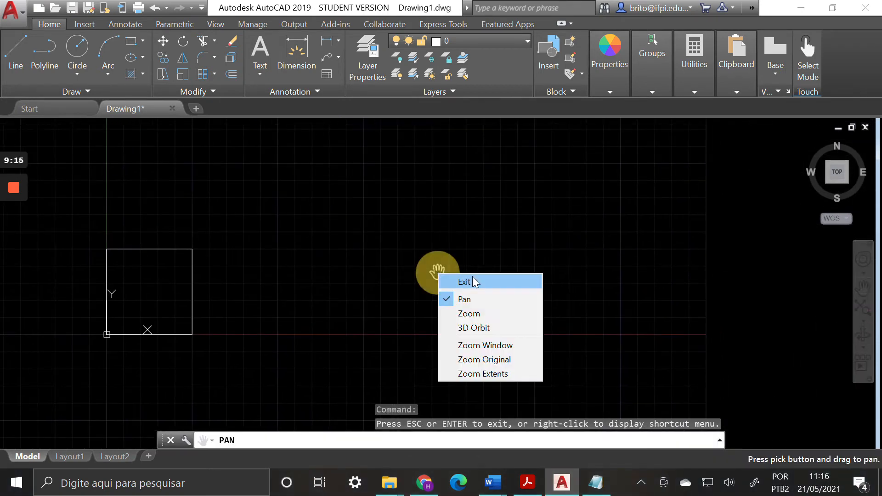
click(478, 278)
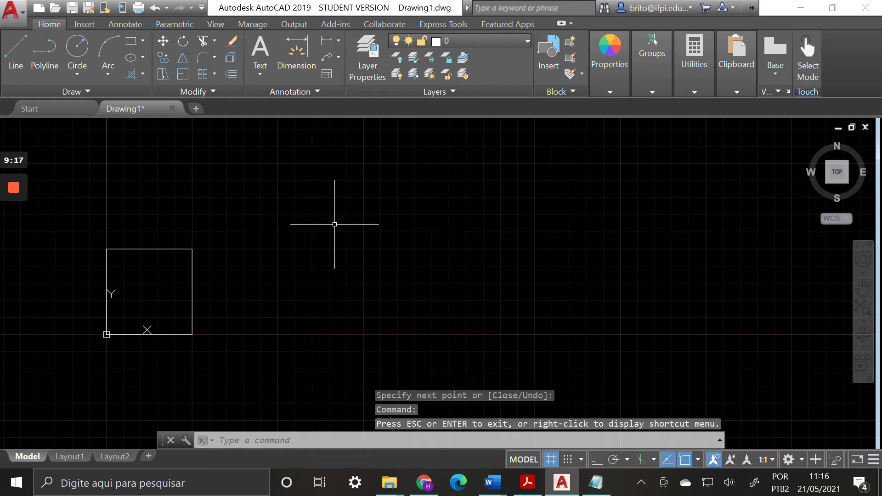
text(l)
key(Return)
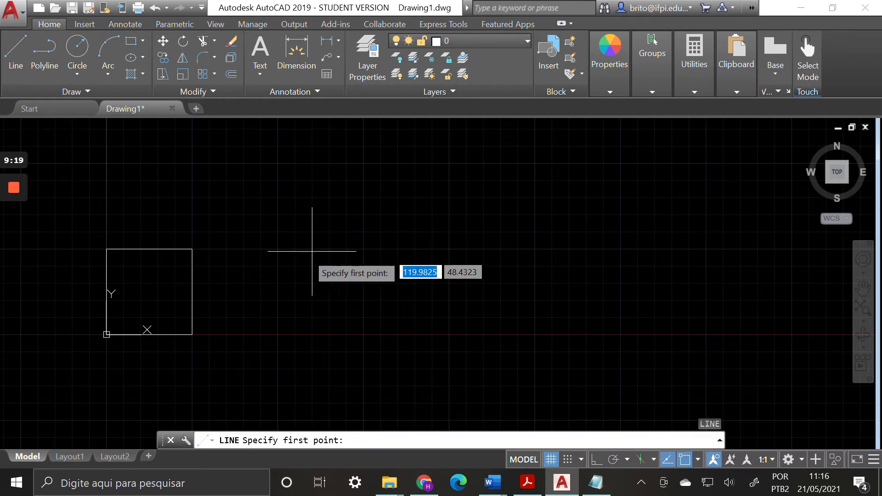
click(297, 266)
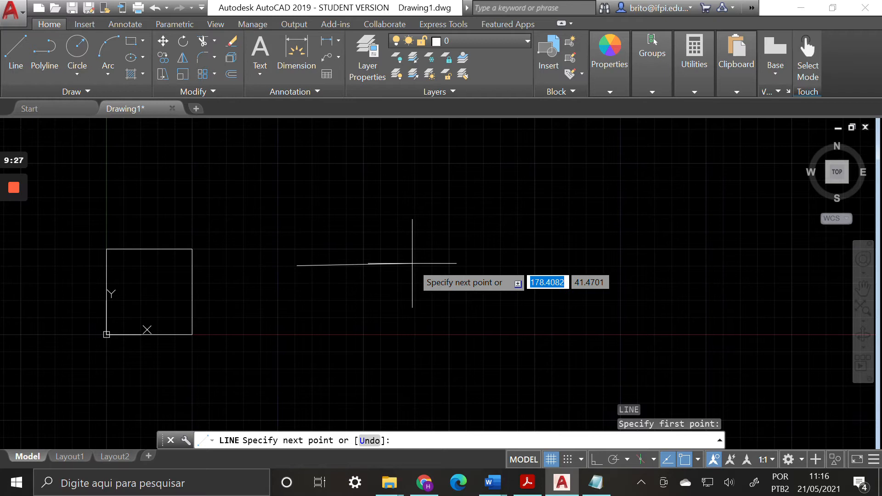
text(@)
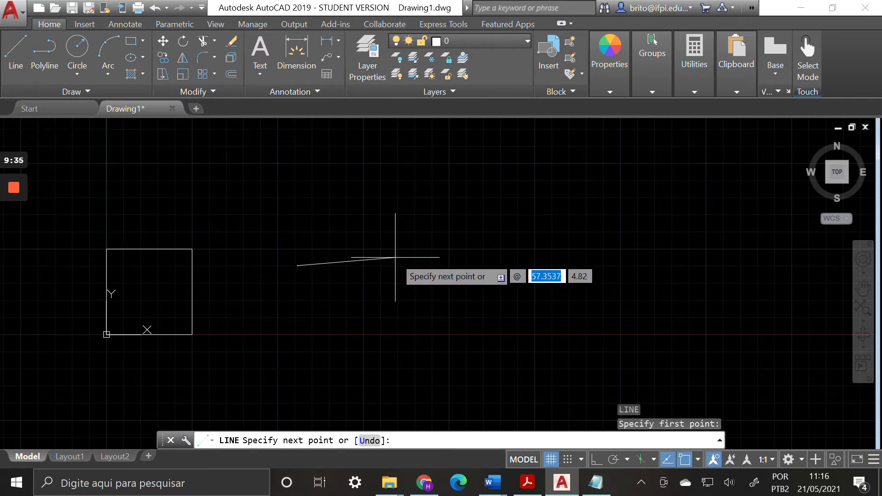
text(50)
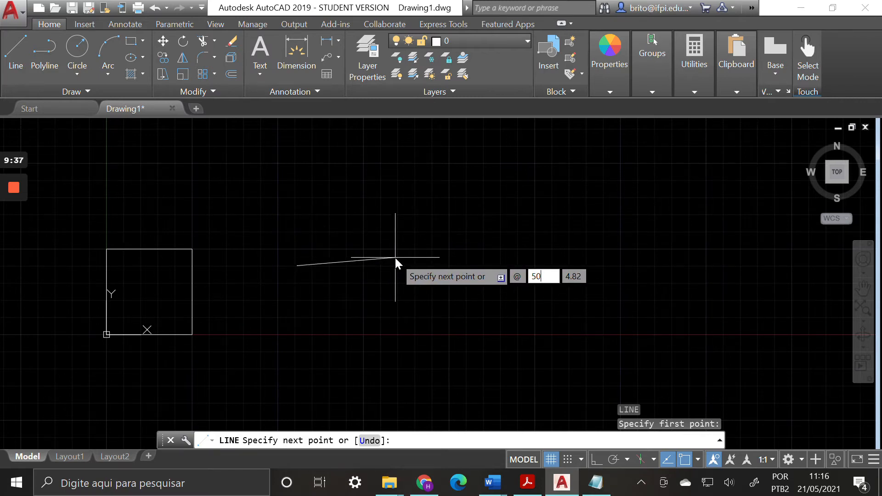
key(Tab)
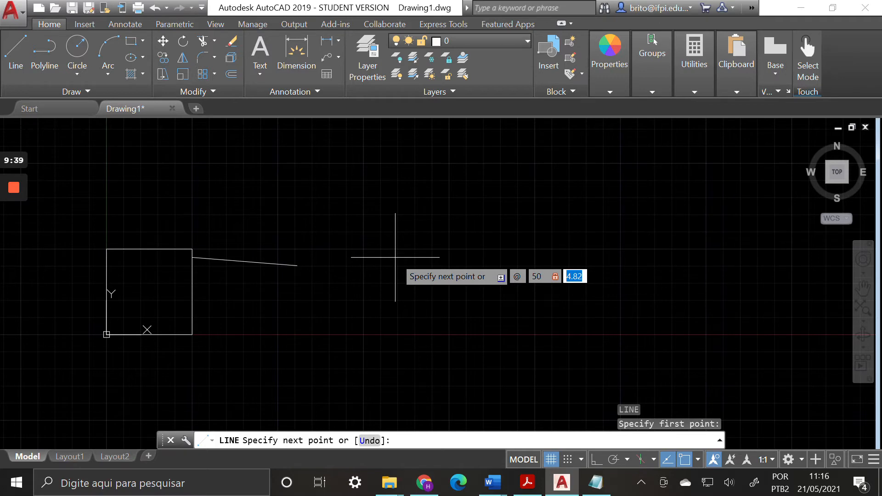
text(0)
key(Return)
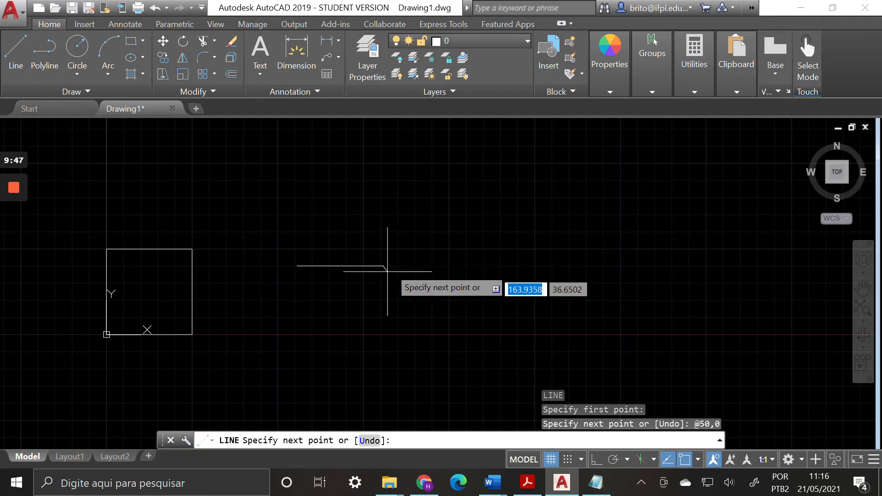
click(396, 440)
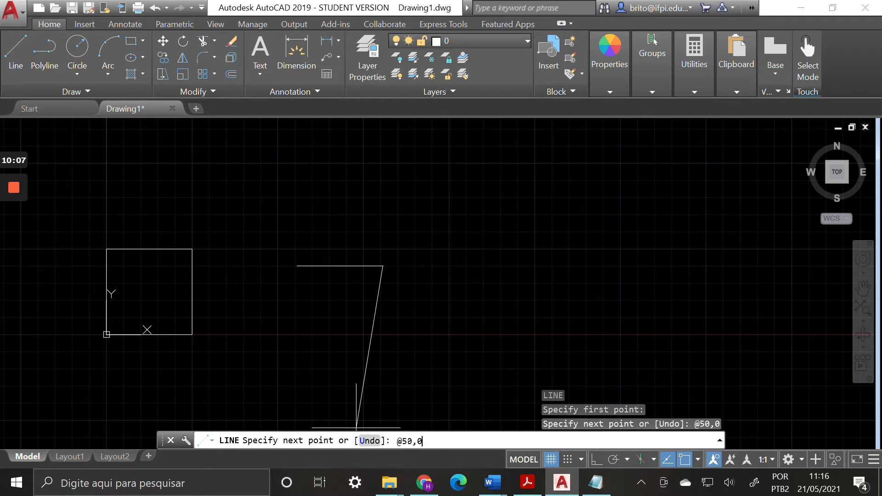
key(Return)
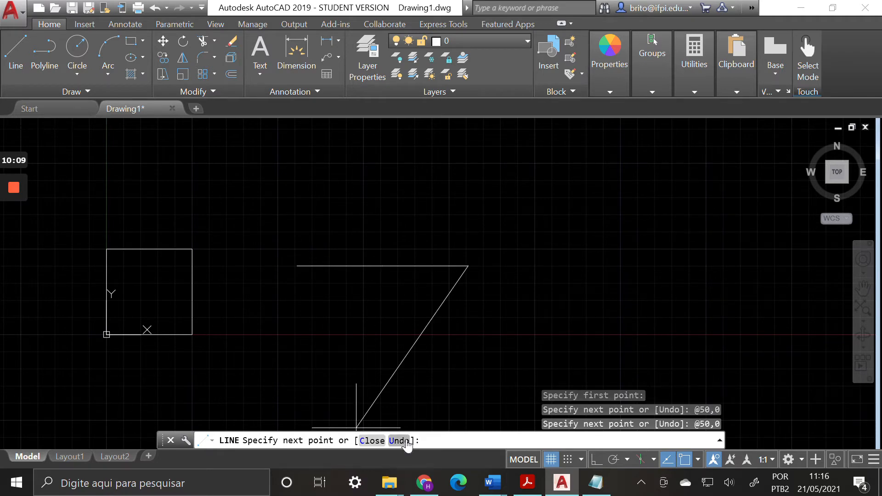
click(398, 441)
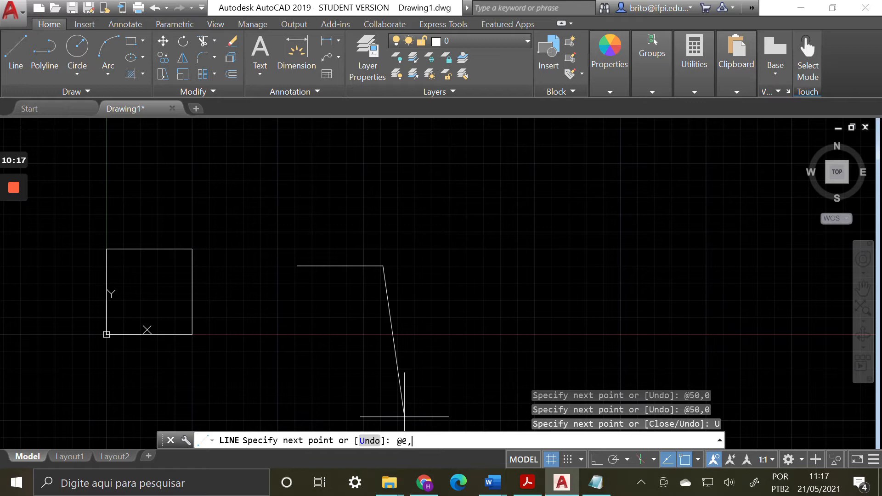
Continue the line through the relative points @0,50 and @-50,0 as the second square's vertical and upper edges
key(Return)
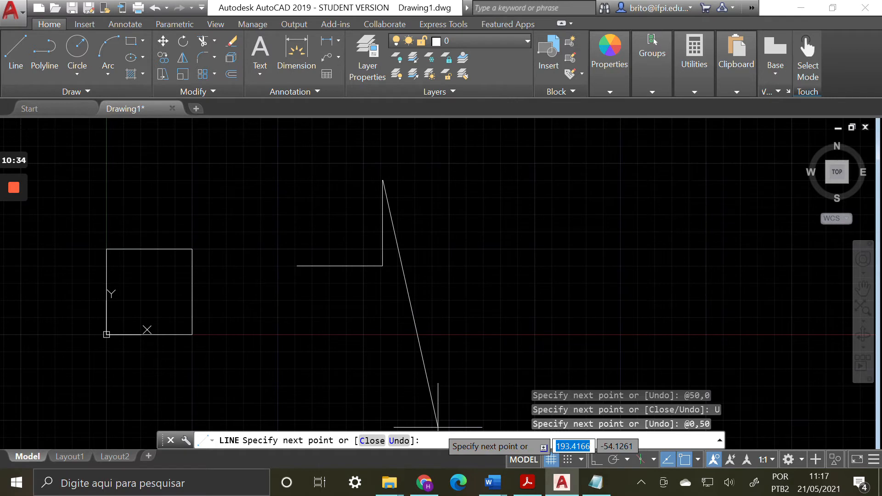
text(@)
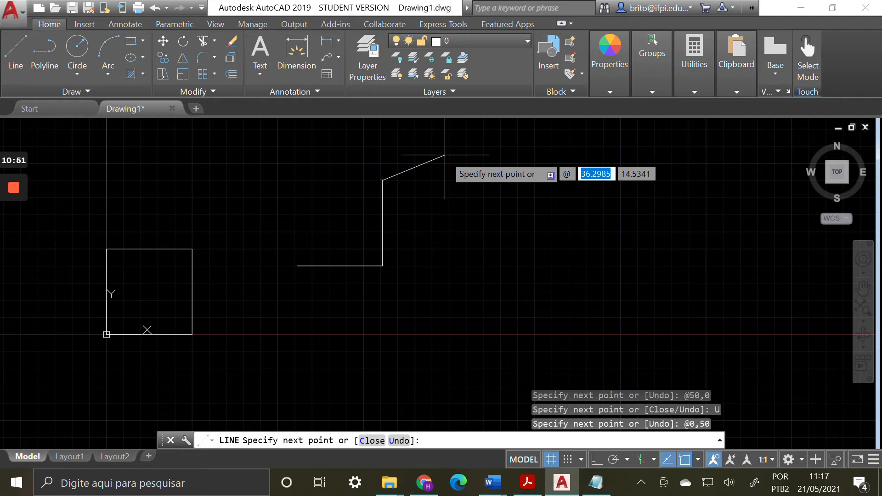
text(-50)
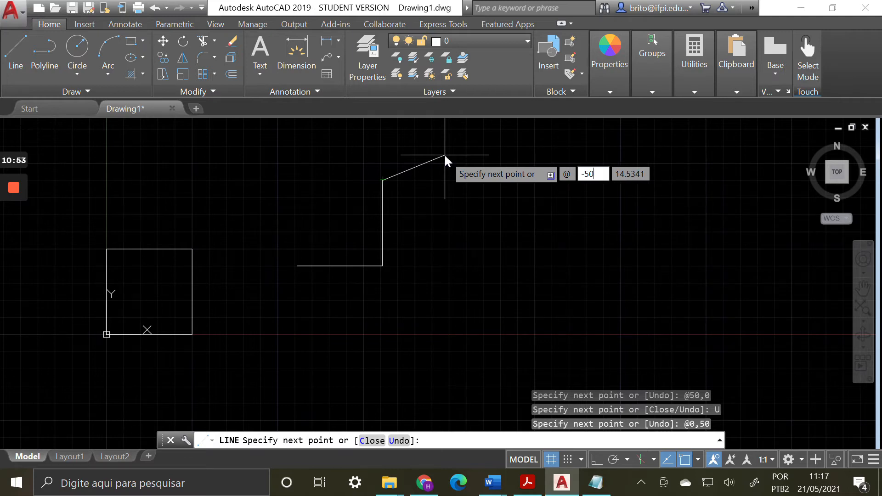
key(Tab)
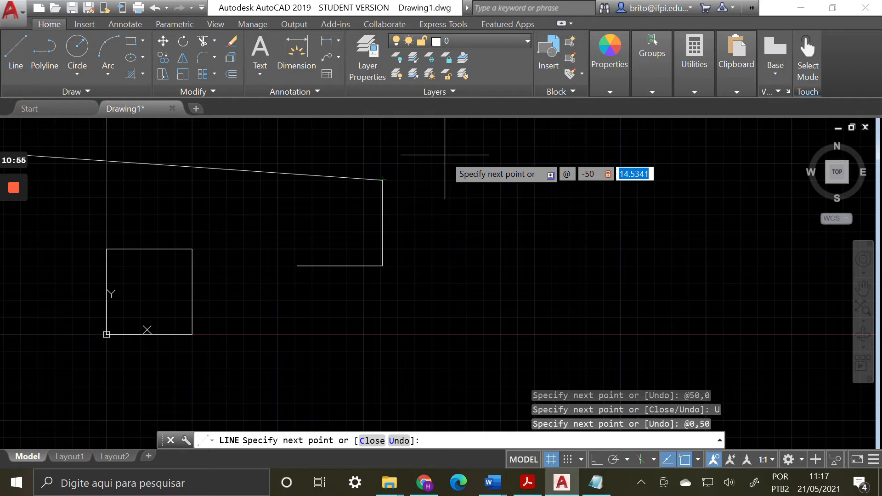
text(0)
key(Return)
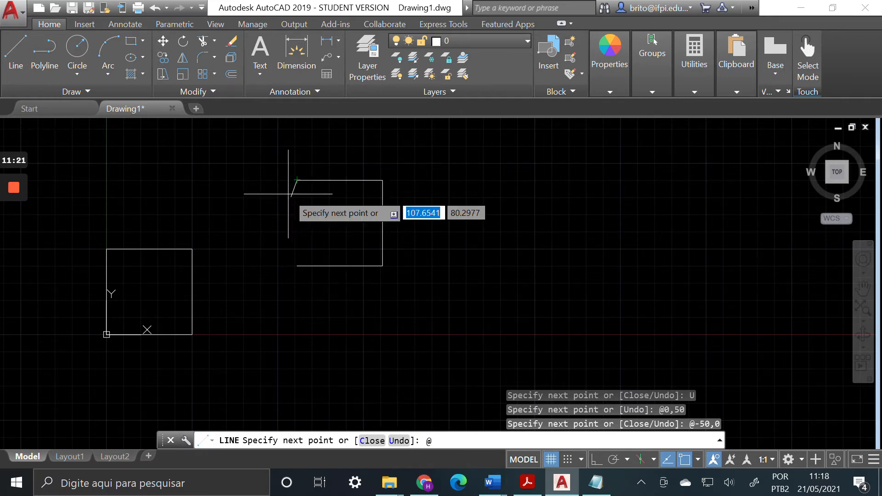
Close the second square with its left edge down to the relative point @0,-50 and end the Line command
click(439, 440)
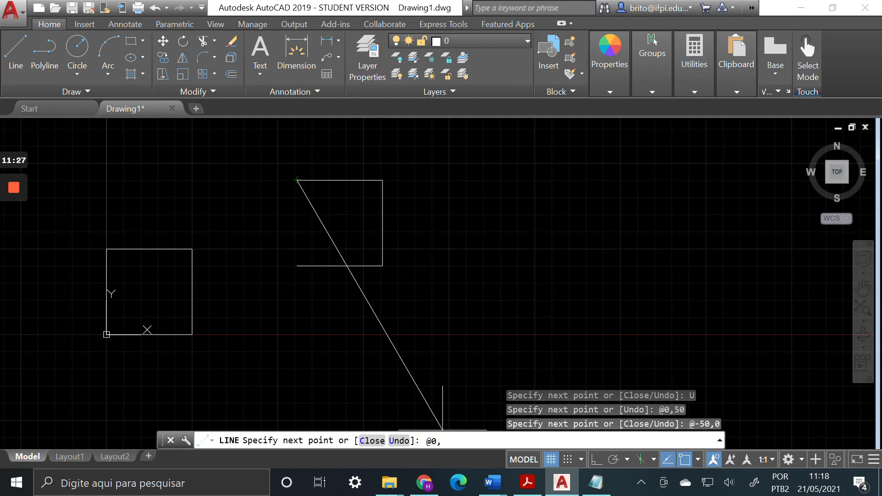
text(0,-50)
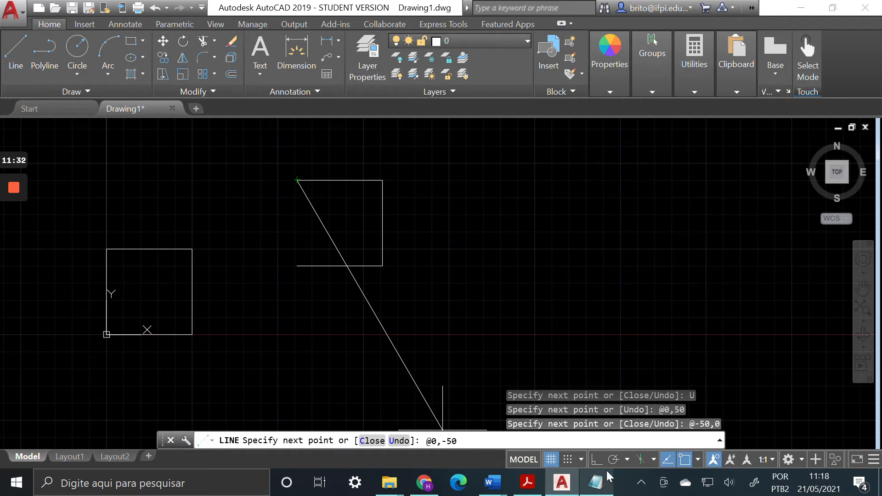
mouse_move(606, 470)
key(Return)
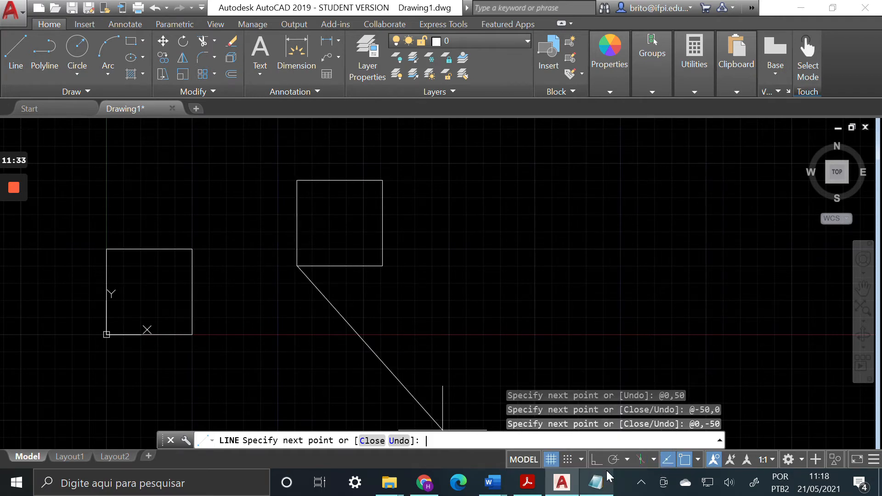
key(Return)
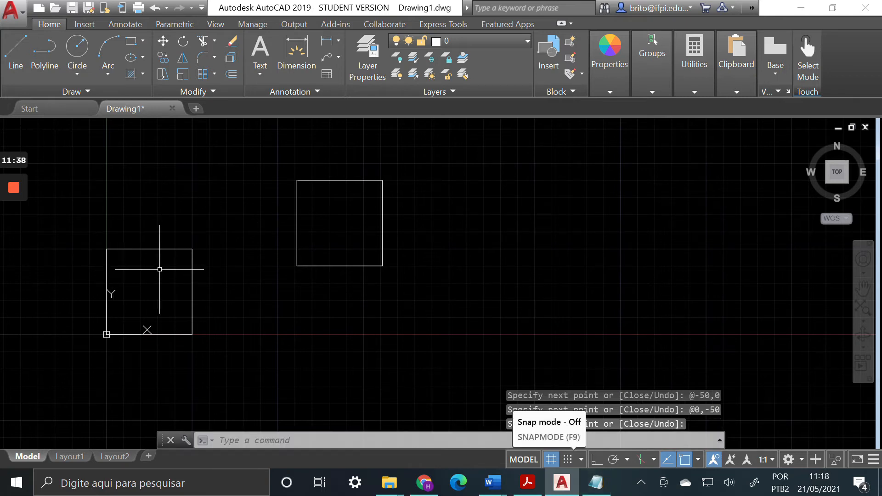
Examine the two finished squares by selecting their edges, and clear the selection
click(159, 250)
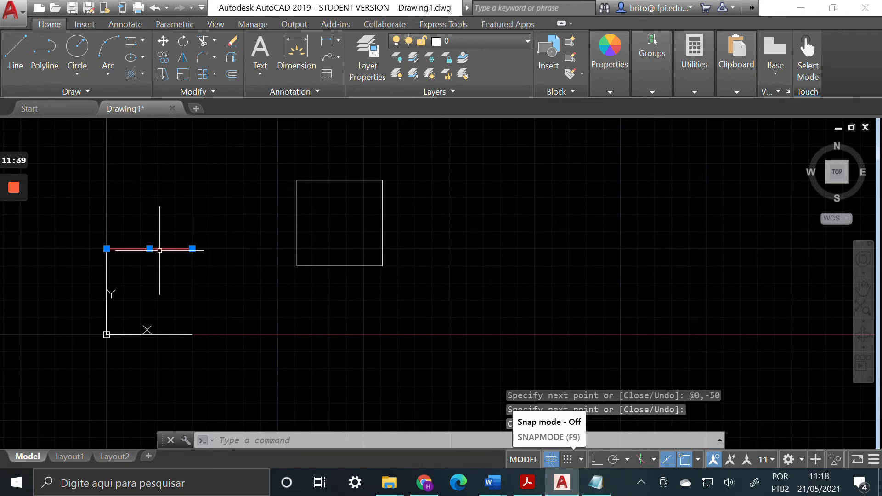
key(Escape)
click(317, 181)
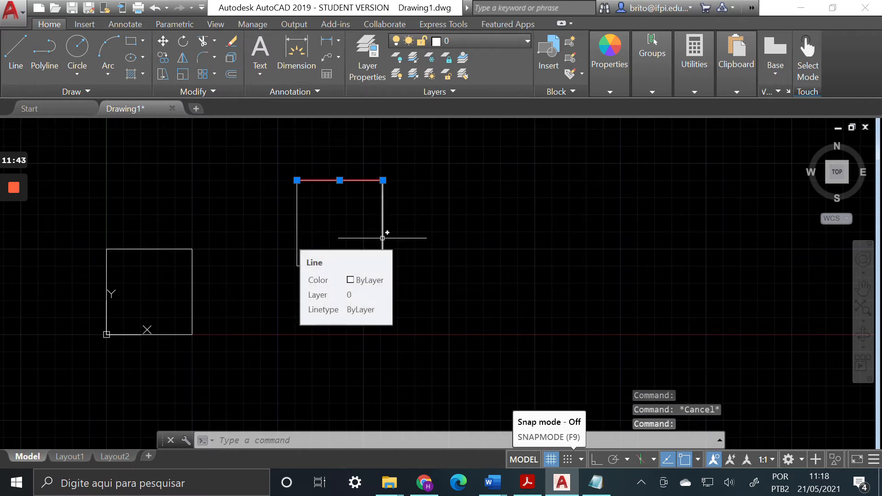
click(199, 259)
click(184, 246)
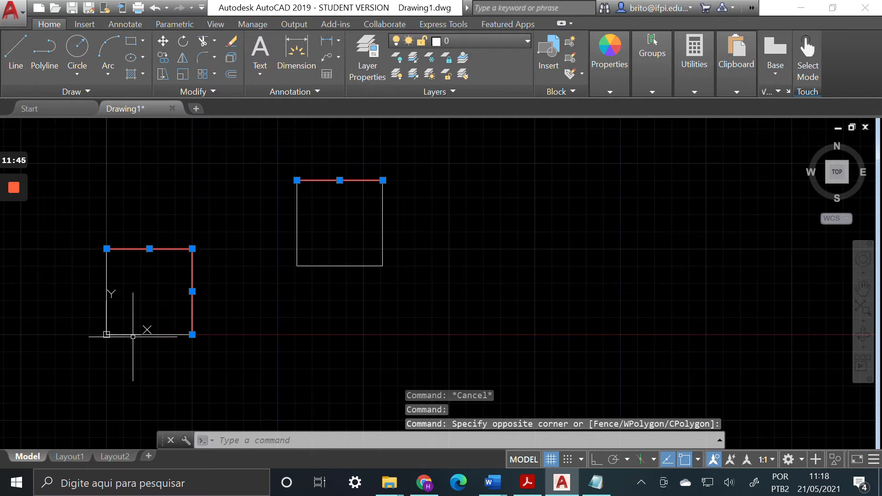
key(Escape)
click(412, 186)
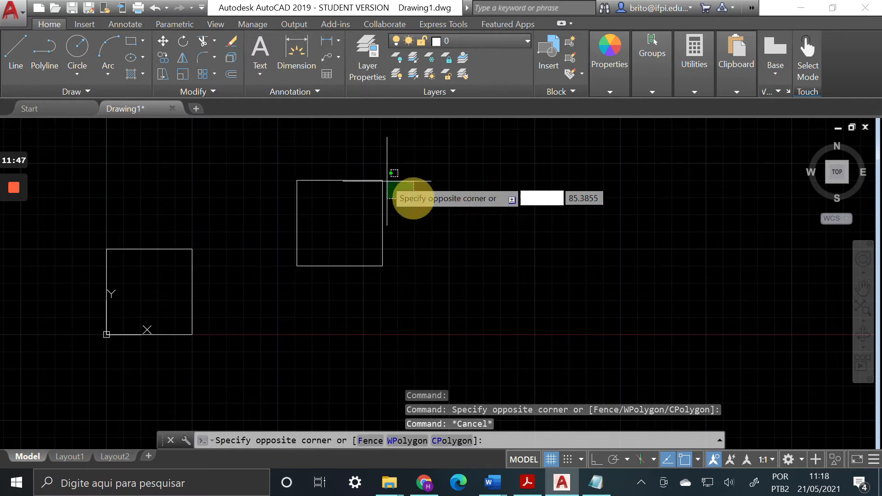
click(364, 167)
click(400, 269)
click(250, 150)
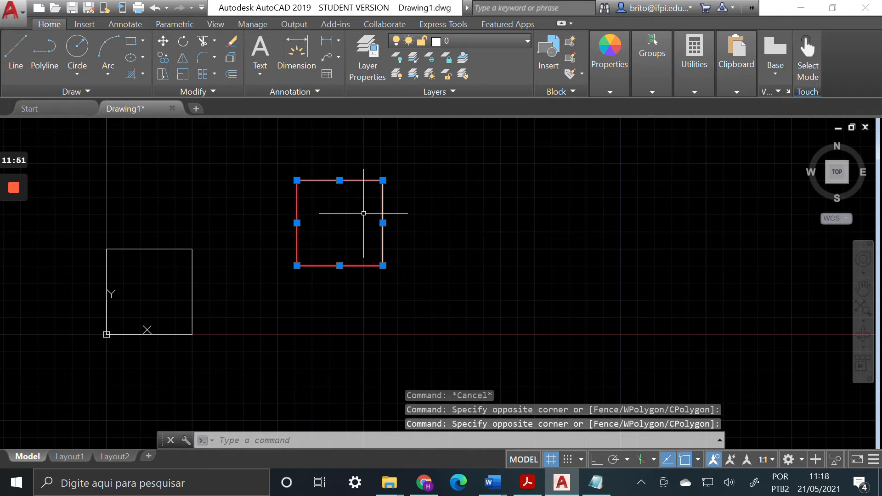
key(Escape)
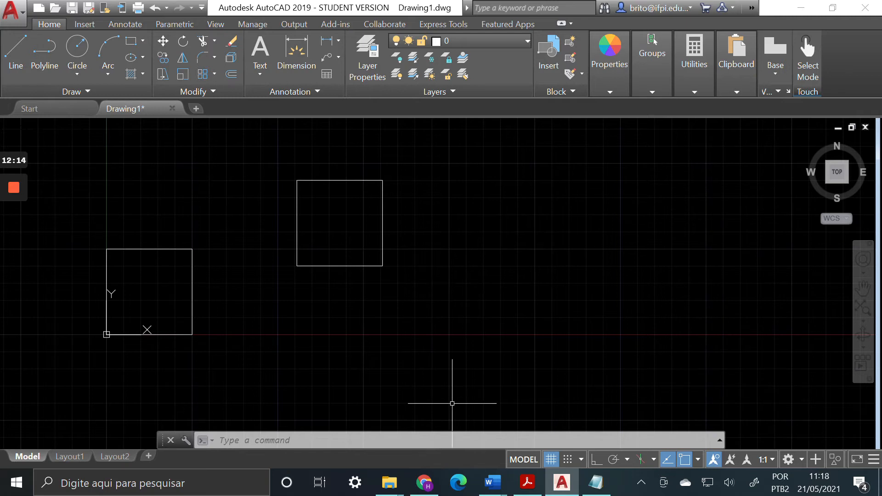
Delete both squares together from the drawing
click(466, 403)
click(64, 155)
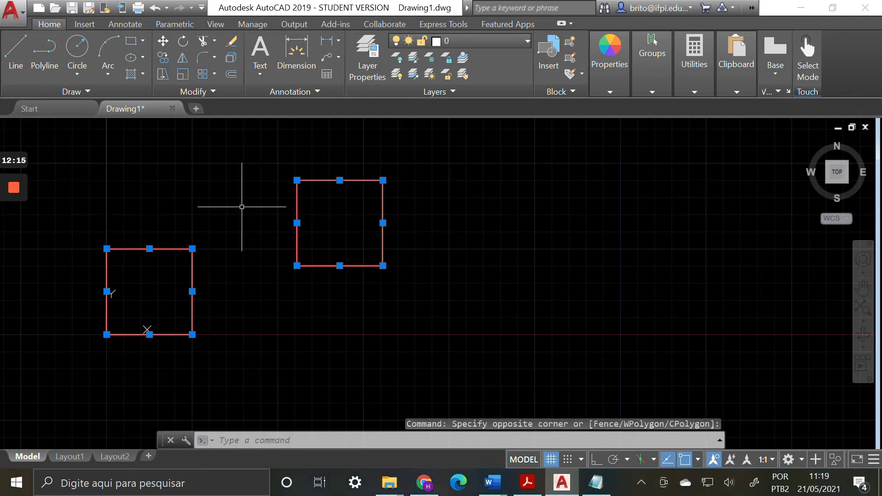
key(Delete)
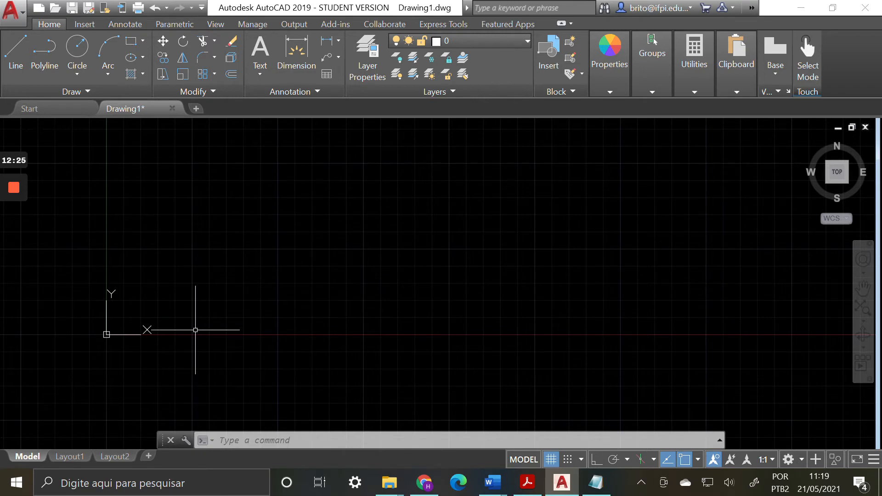
Start a new line with its first point picked freely above and to the right of the origin
text(L)
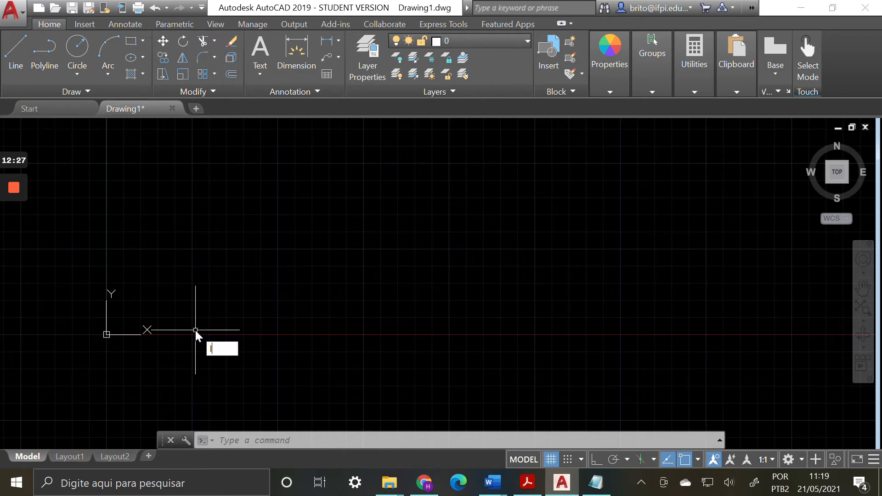
key(Return)
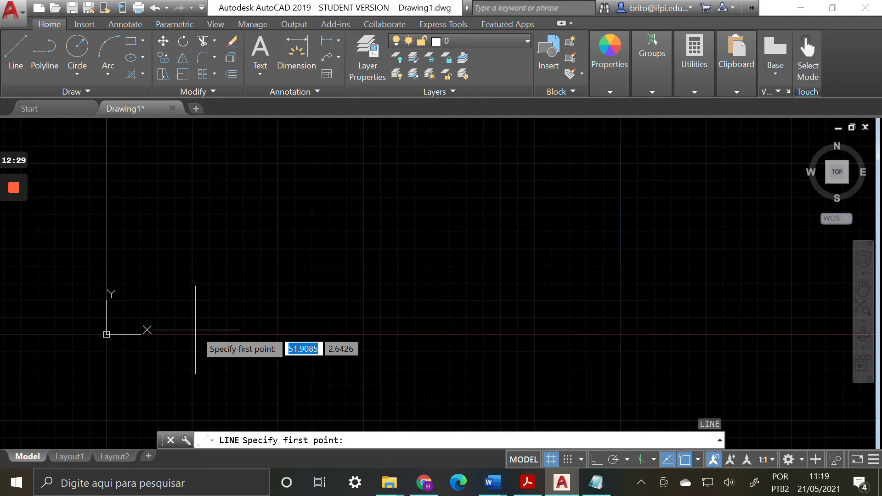
click(192, 248)
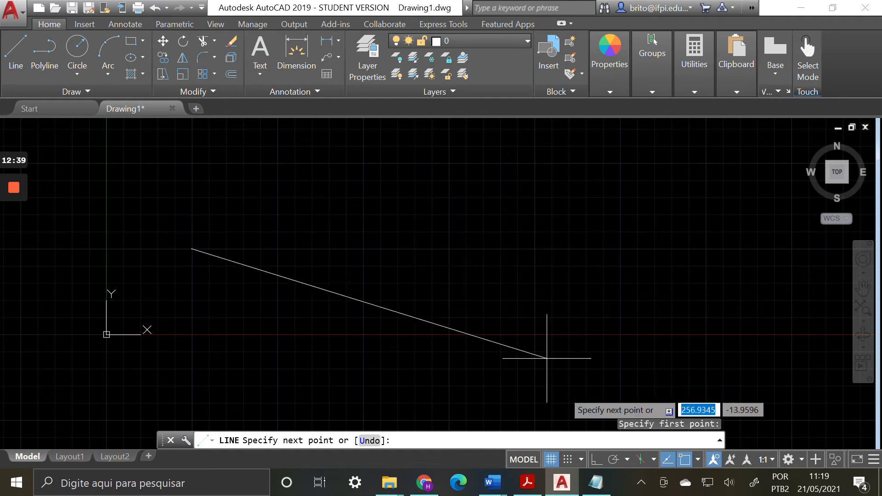
Enable dimension input where possible in the dynamic input drafting settings and cancel the pending line
click(581, 460)
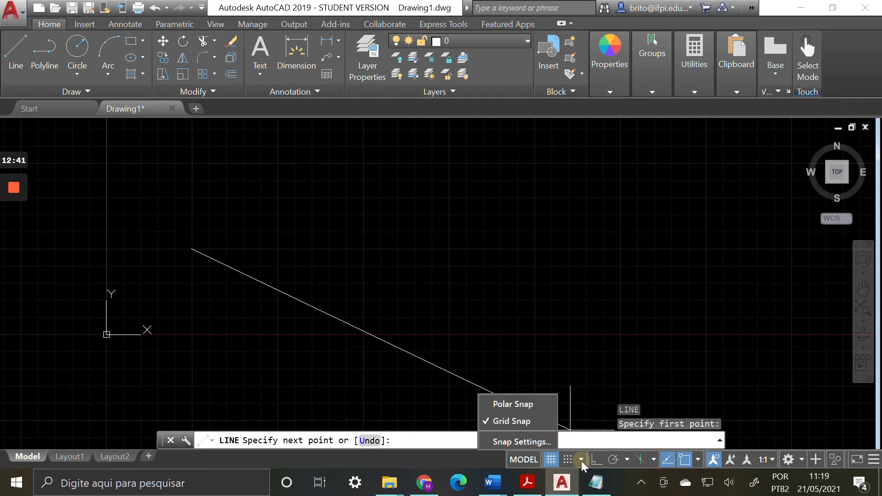
click(544, 440)
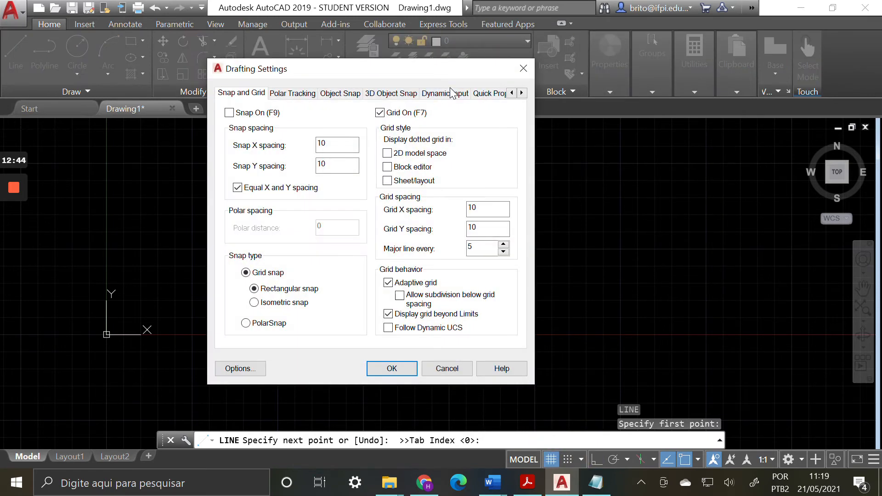
click(447, 92)
click(380, 119)
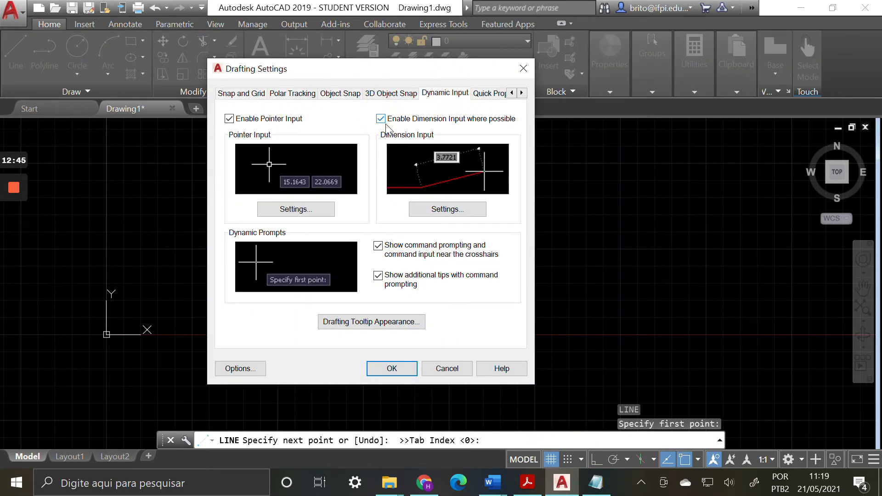
click(392, 368)
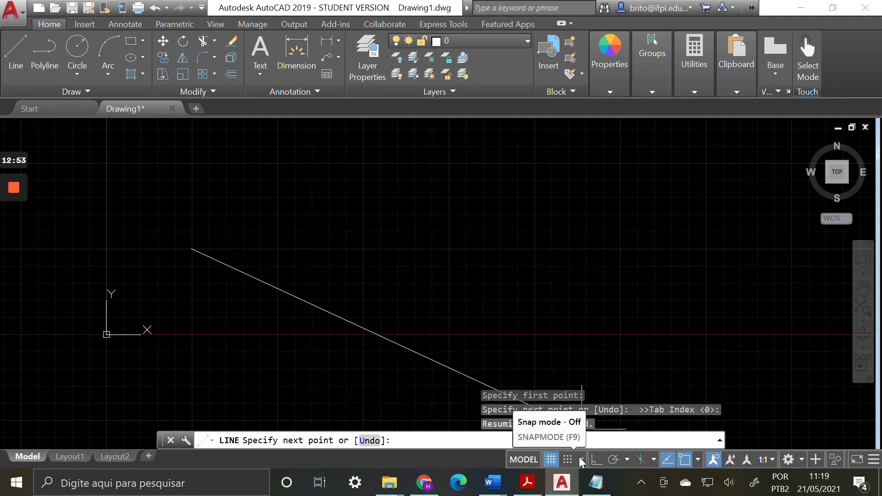
key(Escape)
Start a line at a free point above and to the right of the origin, with a first segment 50 long rising at 45°
text(l)
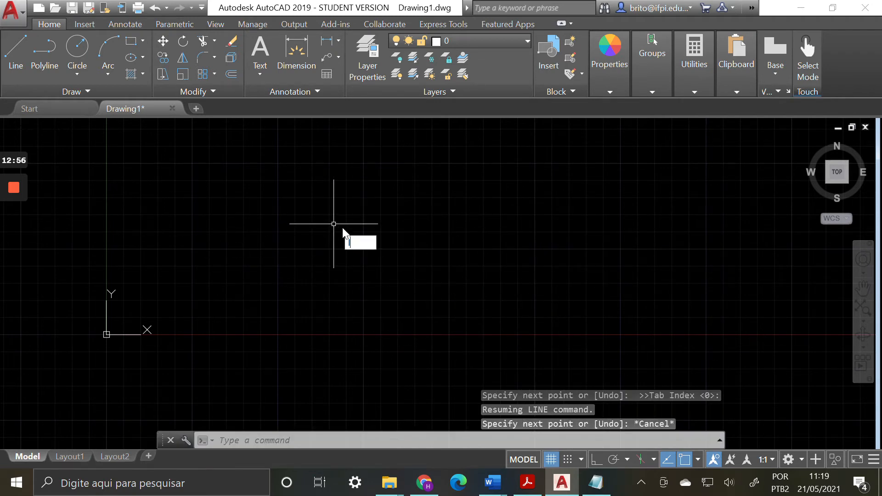
key(Return)
click(253, 277)
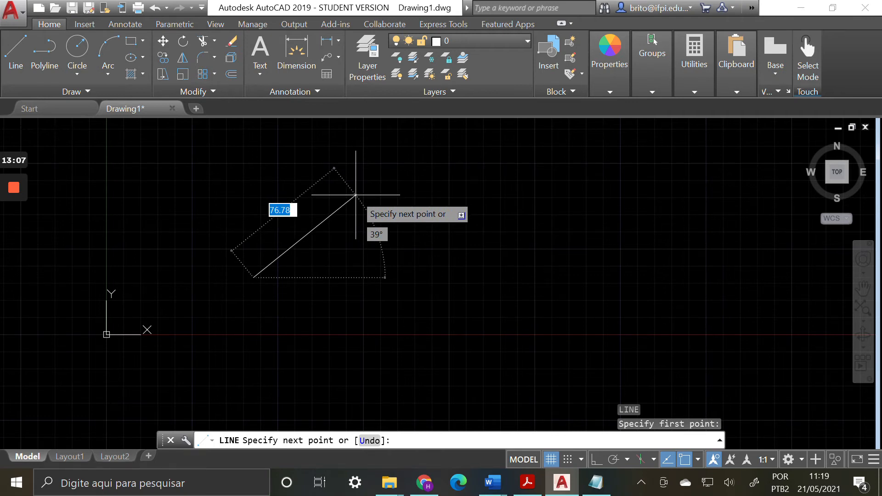
text(50)
key(Tab)
text(45)
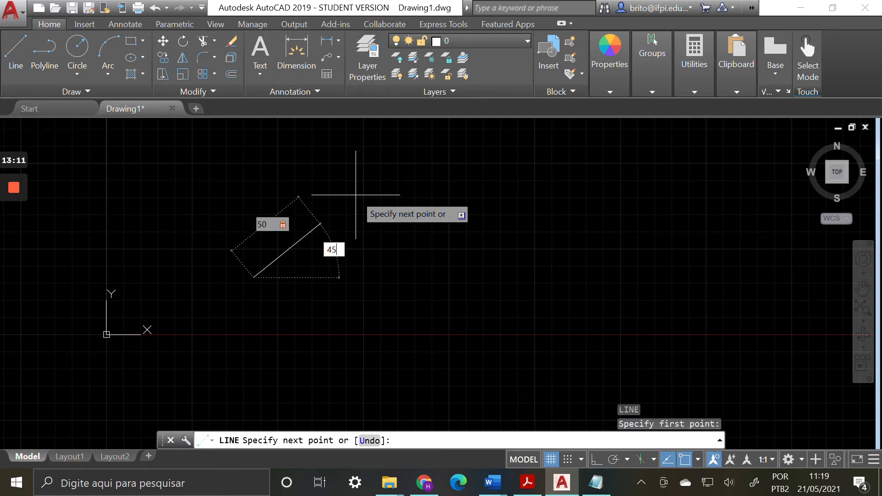
key(Return)
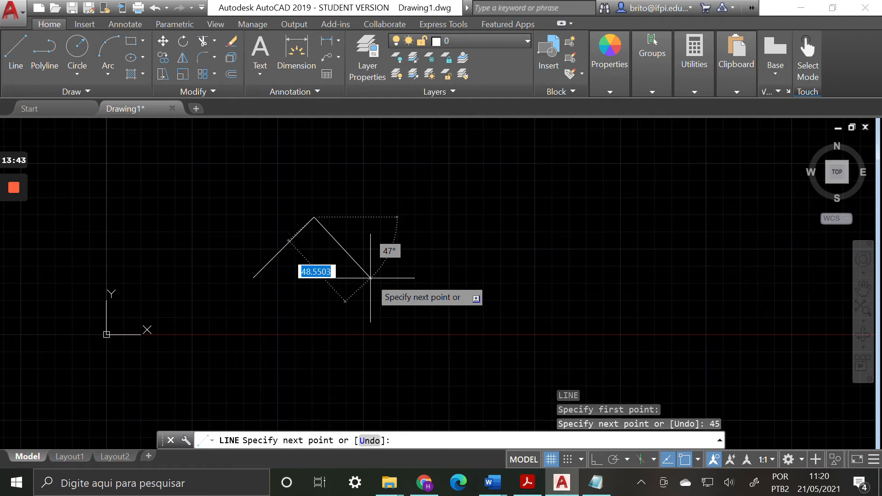
Add a second segment 50 long descending to the right at 45° and end the Line command
text(50)
key(Tab)
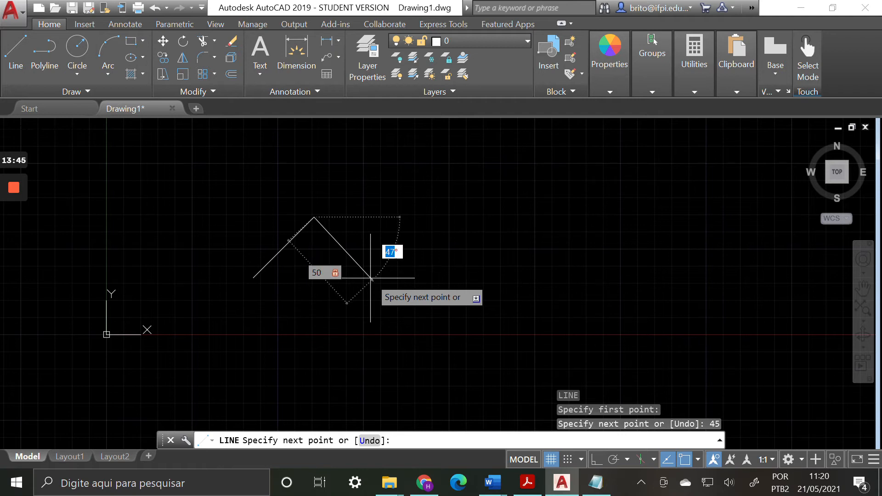
text(45)
key(Return)
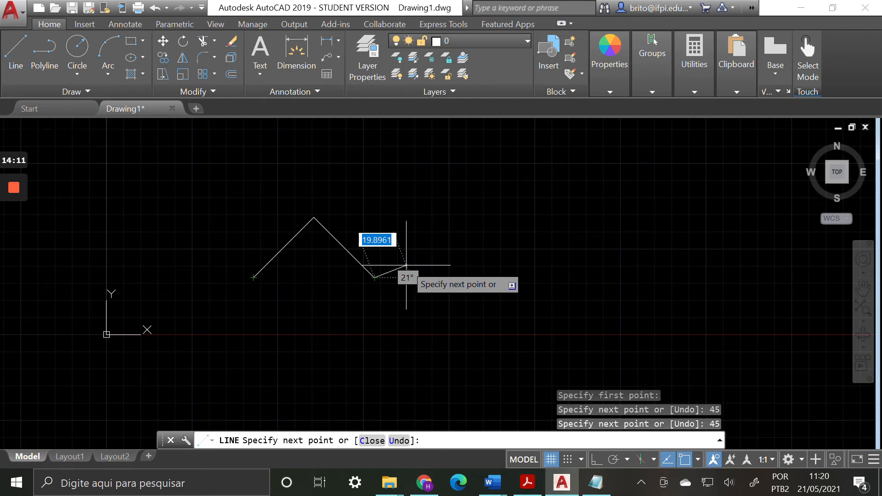
key(Return)
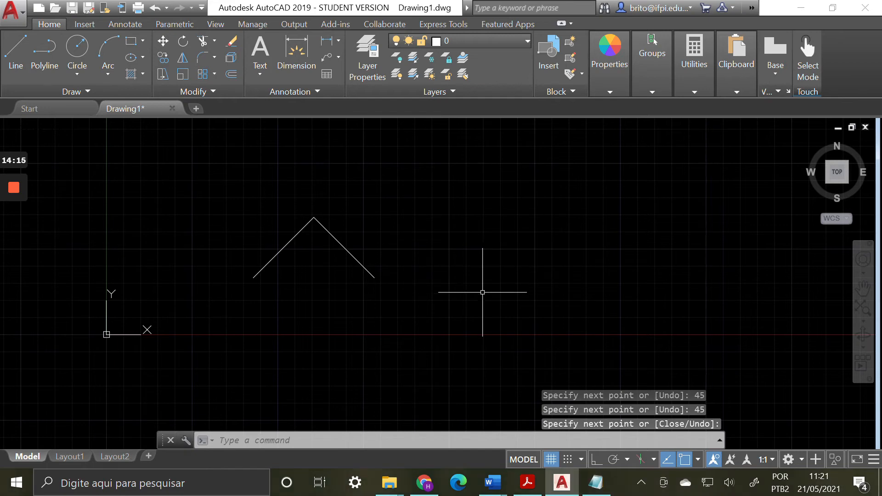
Delete both 45° lines together from the drawing
click(460, 307)
click(235, 213)
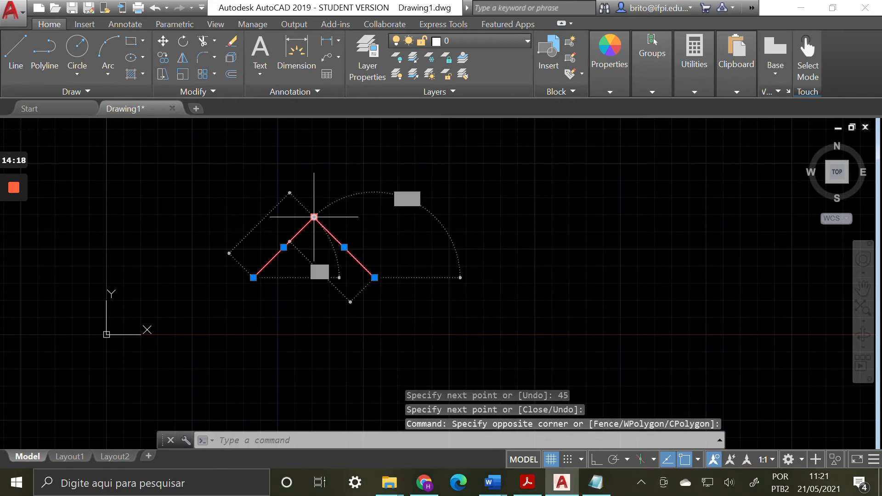
key(Delete)
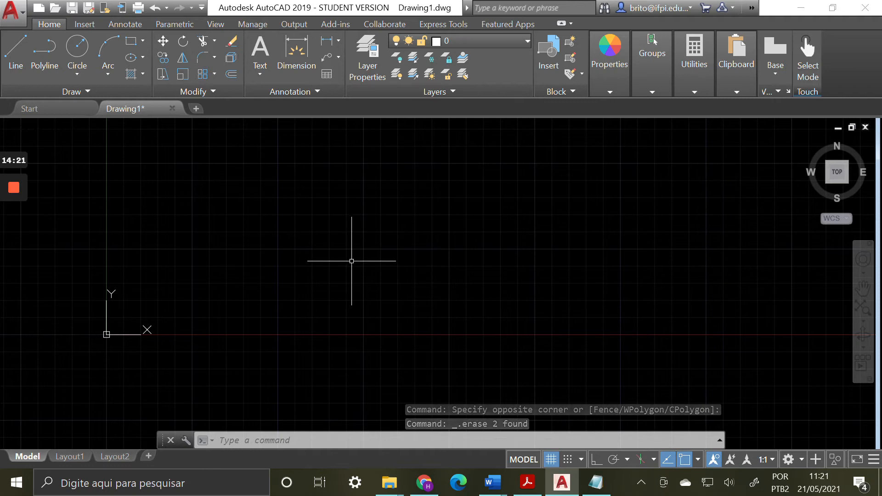
Draw the first segment of a new line 50 long at 45° from a free point near the origin
text(L)
key(Return)
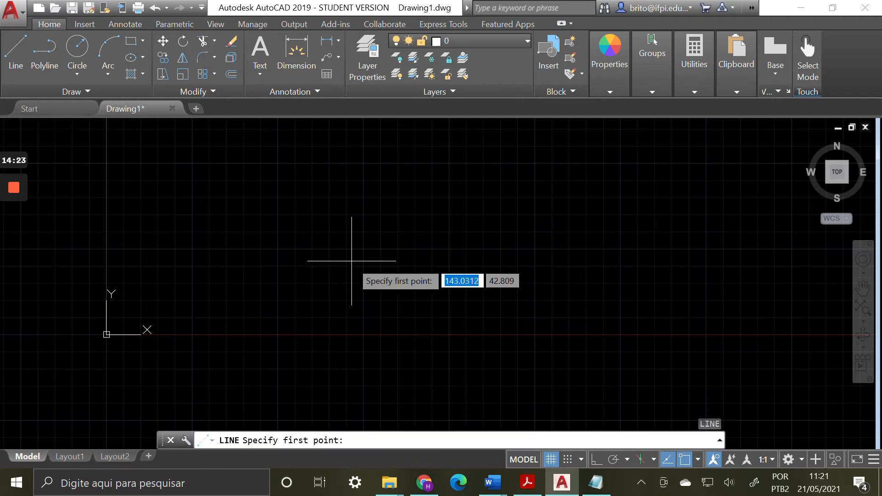
click(216, 288)
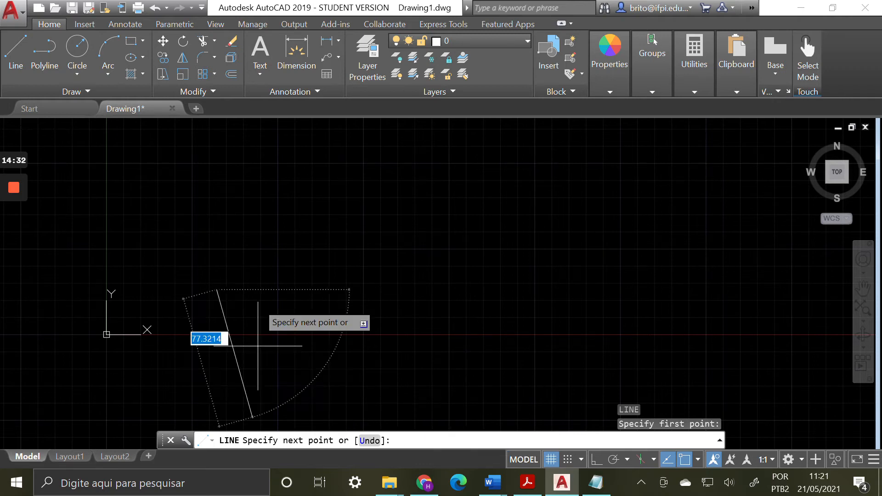
text(50)
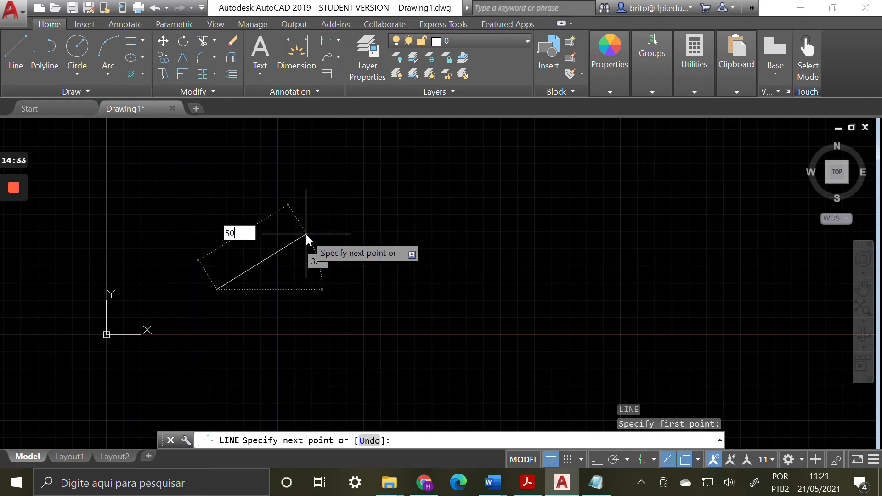
key(Tab)
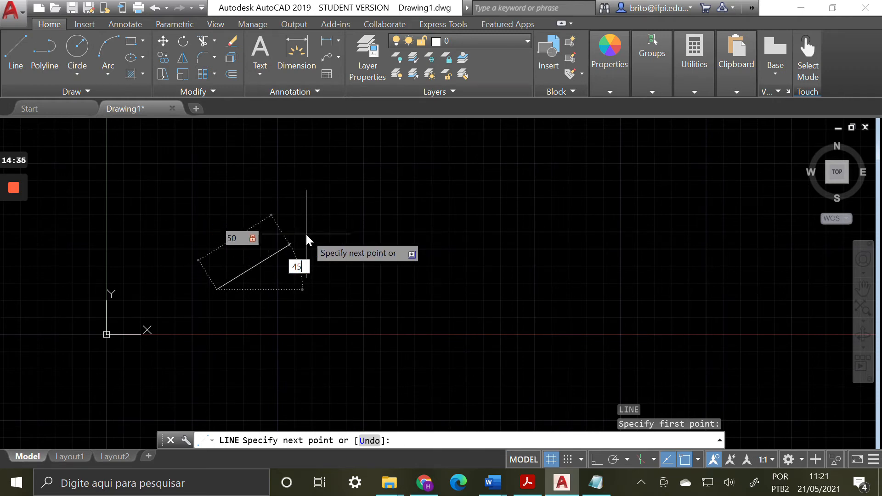
key(Return)
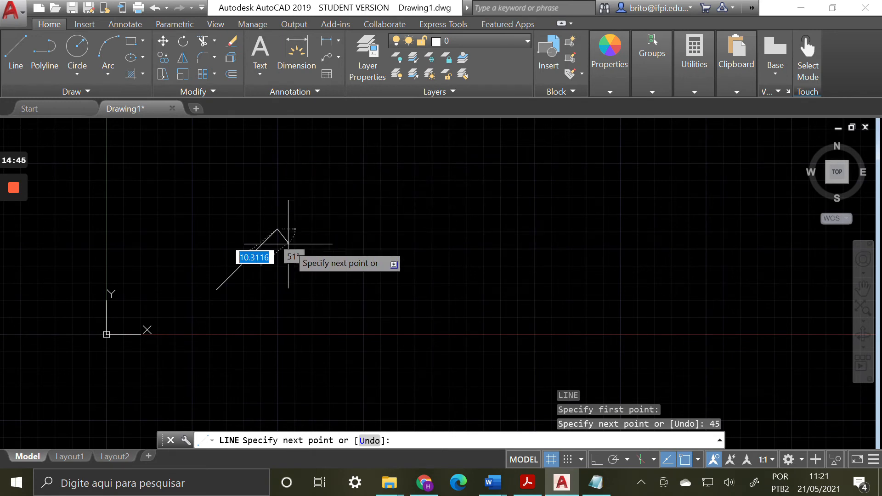
click(414, 440)
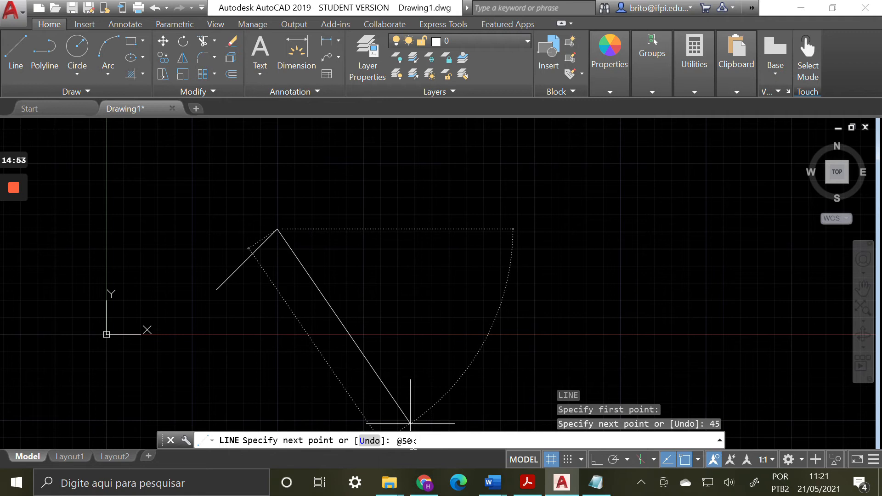
key(Return)
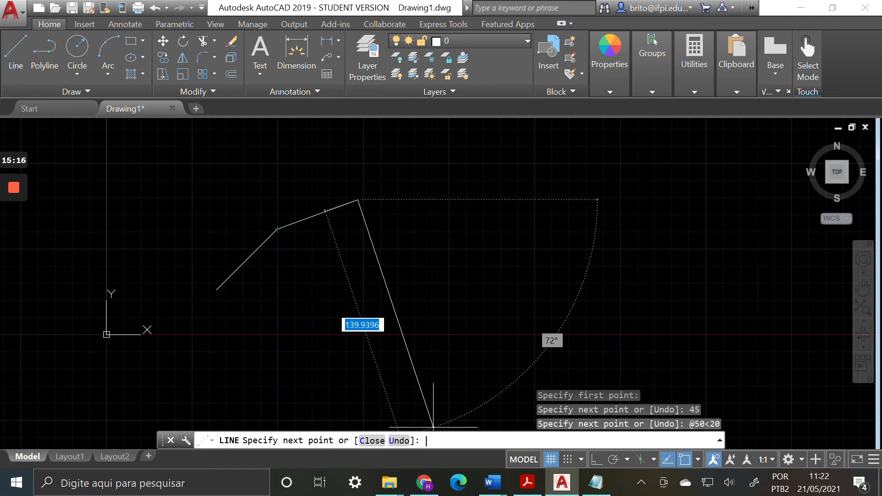
text(@€0<60)
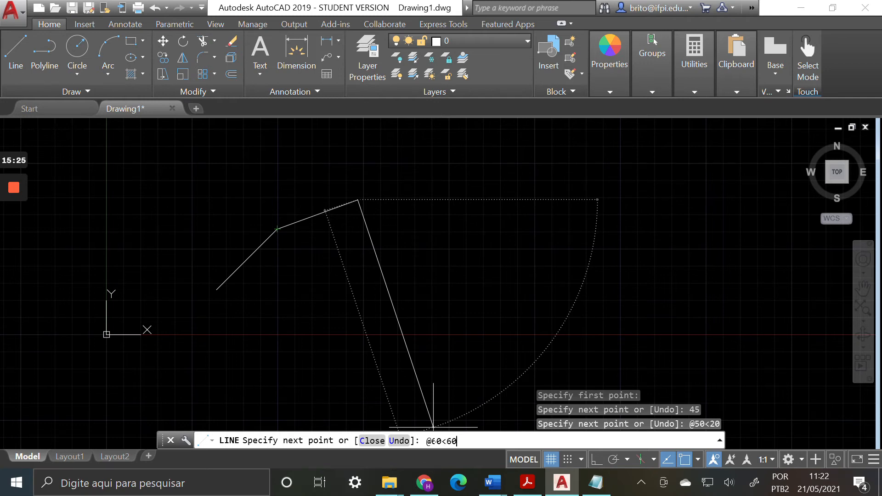
key(Return)
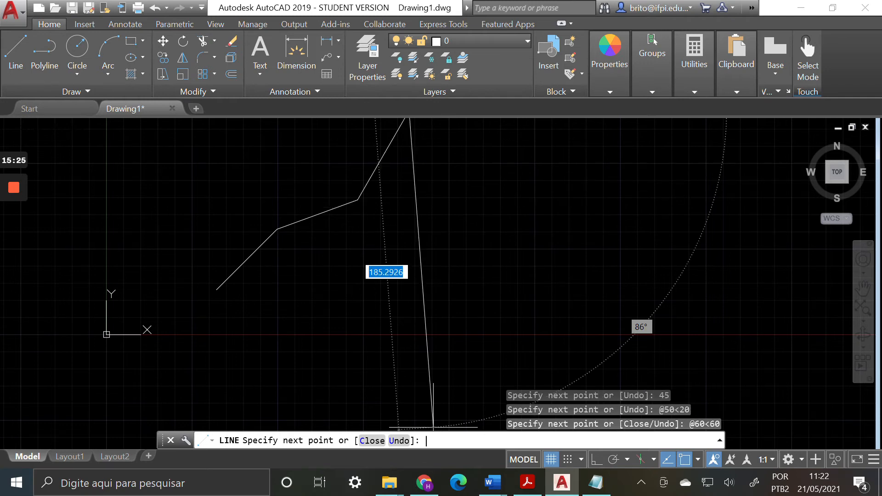
click(863, 288)
drag(456, 214, 489, 335)
right_click(474, 304)
click(501, 315)
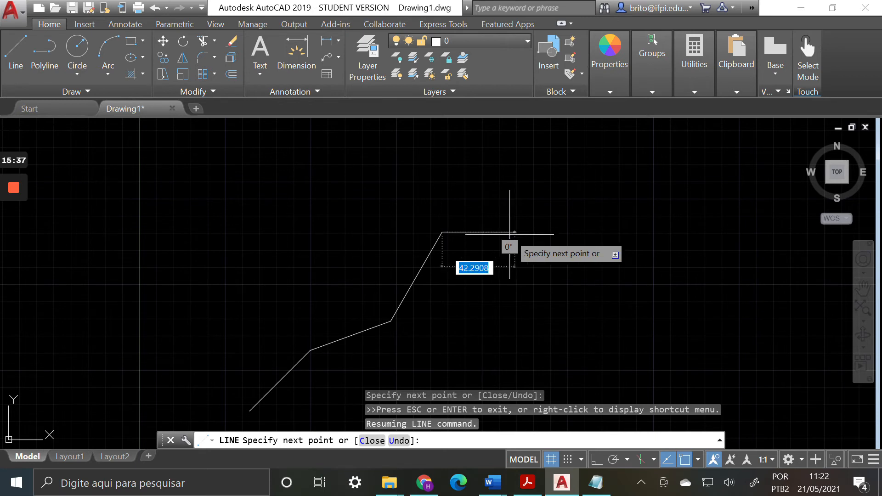
key(Escape)
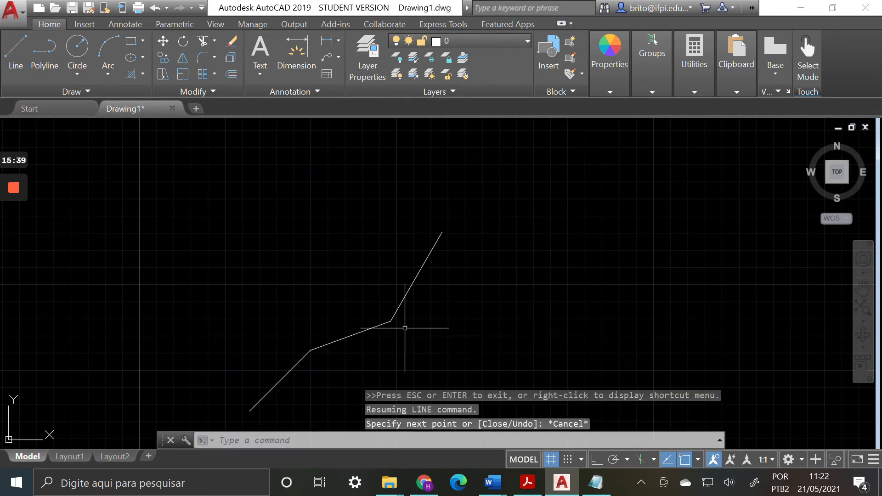
Move the coordinate system origin to the lower endpoint of the first 45° segment
click(863, 288)
mouse_move(490, 320)
mouse_down()
mouse_move(500, 252)
mouse_move(516, 236)
mouse_move(518, 246)
mouse_up()
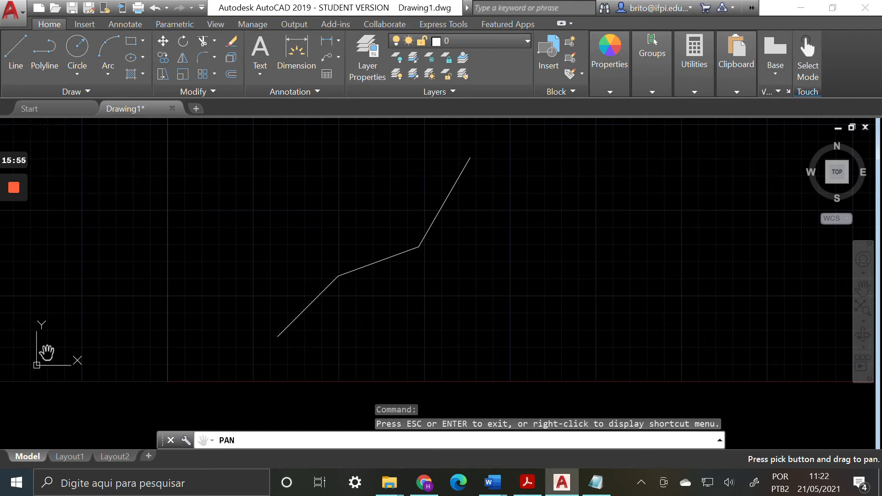
key(Escape)
click(167, 381)
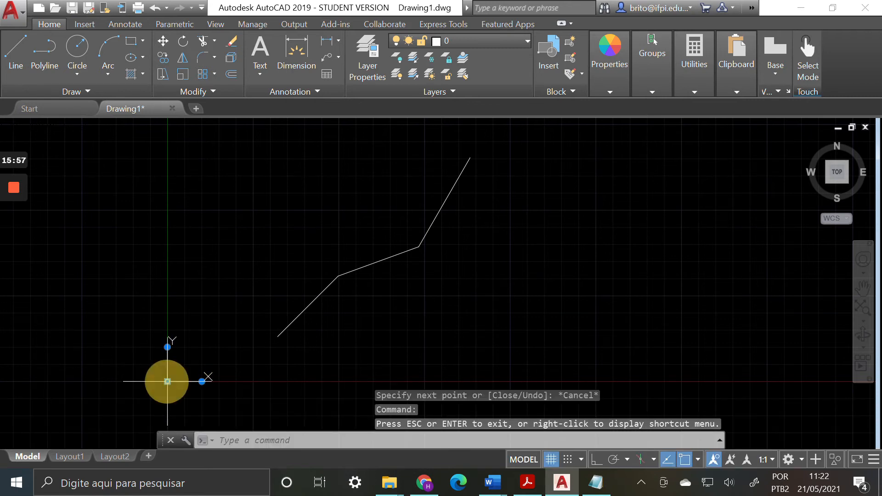
drag(167, 382, 252, 331)
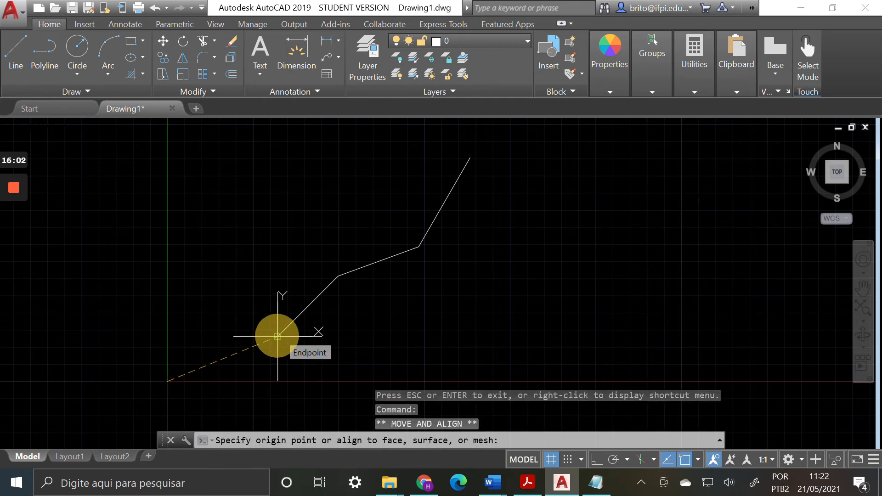
click(277, 336)
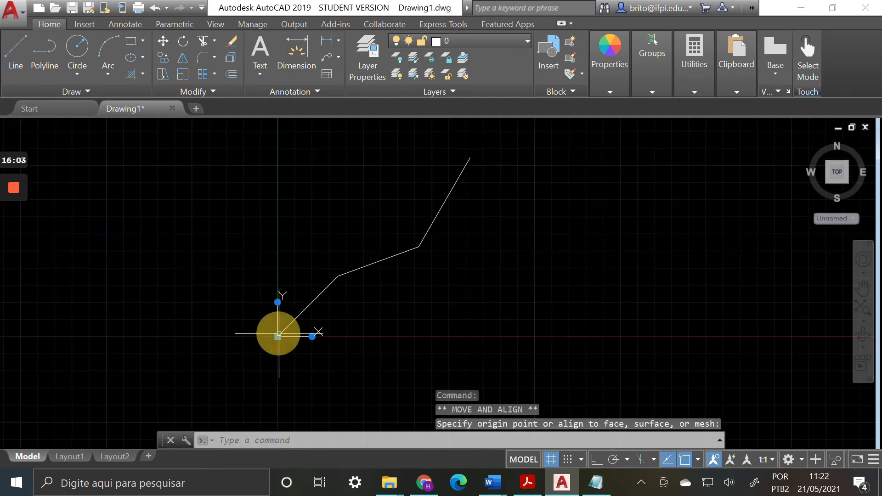
Rotate the coordinate system so its X axis runs along the first 45° segment
click(313, 338)
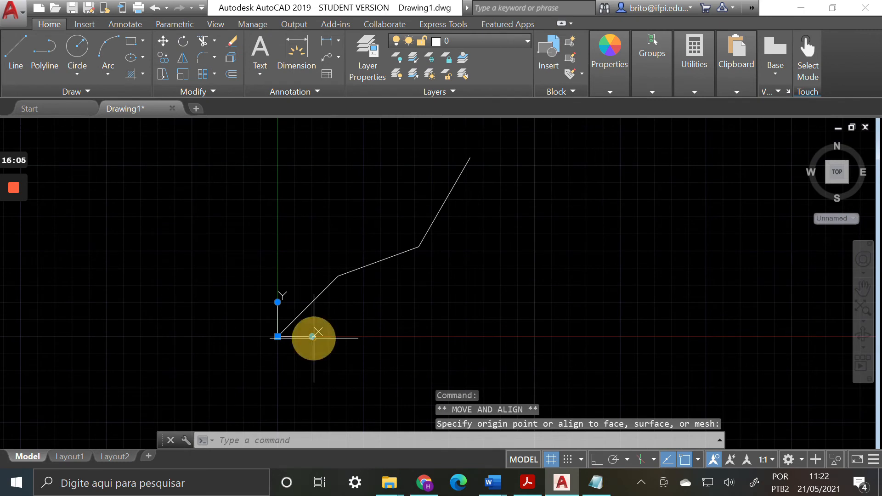
click(311, 333)
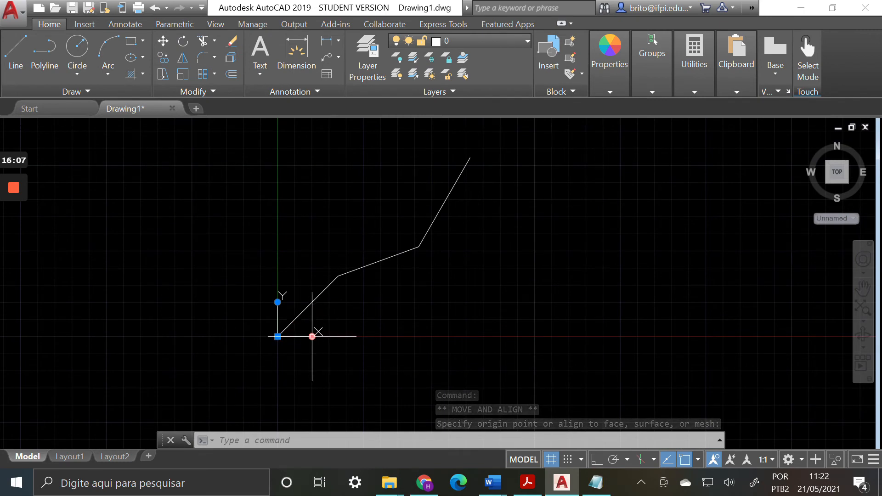
mouse_move(312, 336)
mouse_down()
mouse_move(311, 299)
mouse_move(334, 276)
mouse_up()
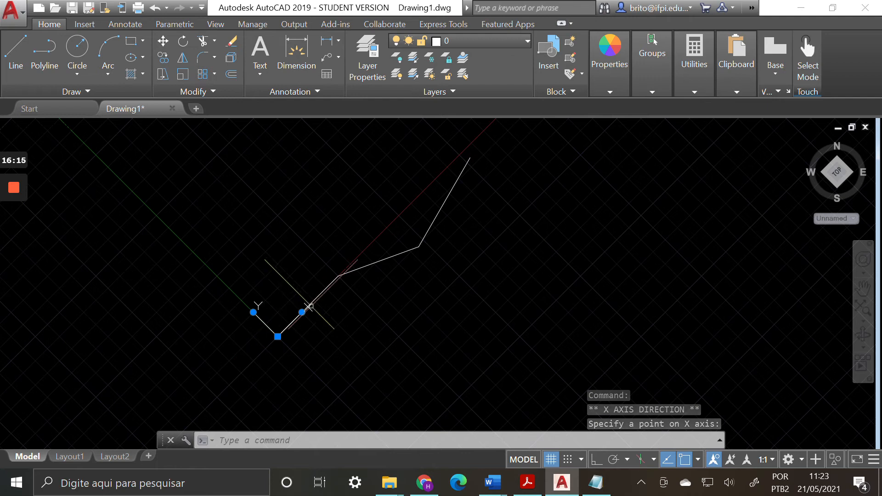
Draw a single freehand line above the first segment, roughly parallel to the rotated X axis, and end the Line command
text(l)
key(Return)
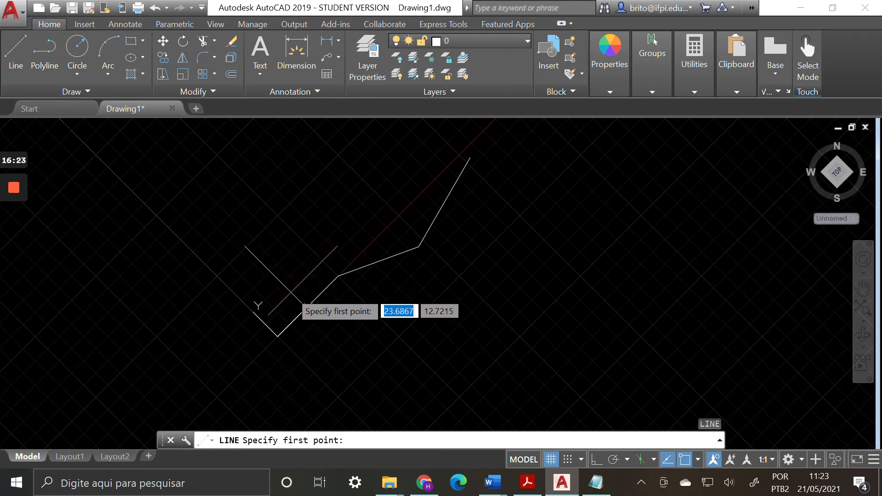
click(294, 279)
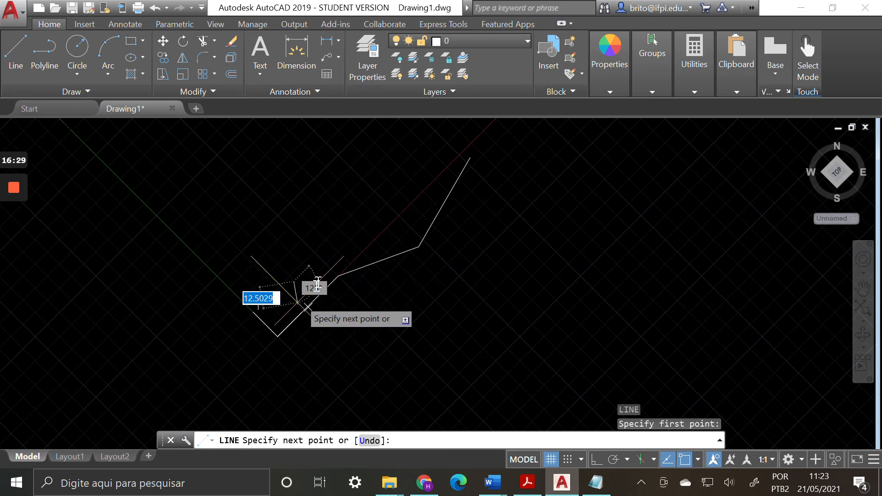
click(370, 205)
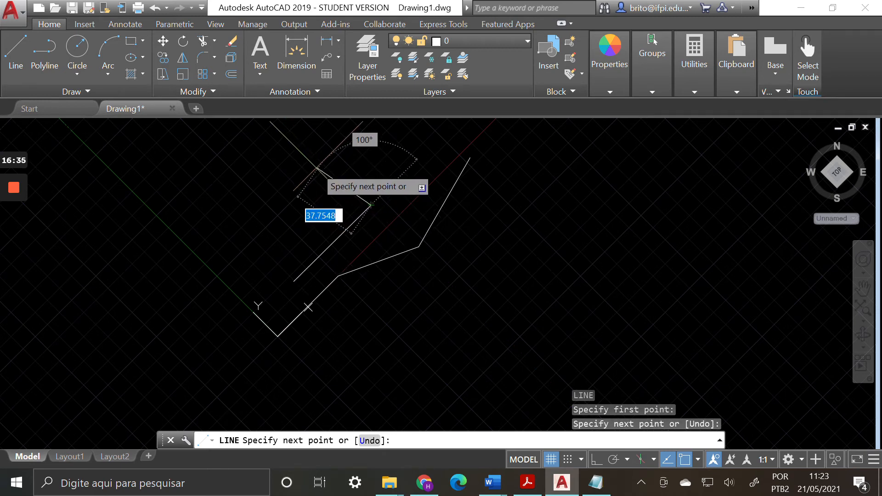
key(Return)
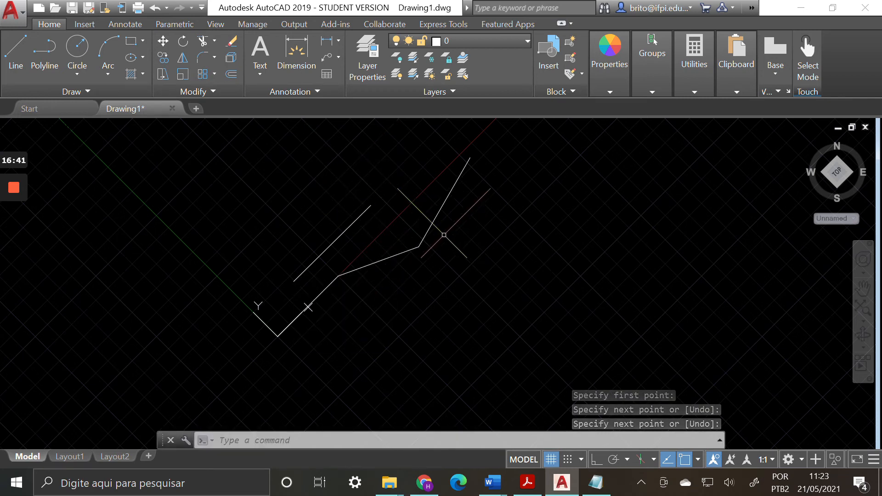
Reset the coordinate system to the World coordinate system
text(ucs)
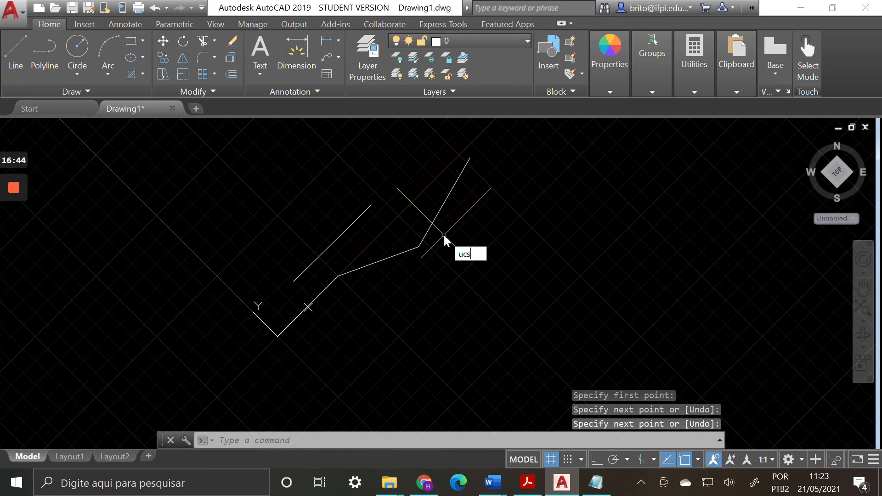
key(Return)
key(Return)
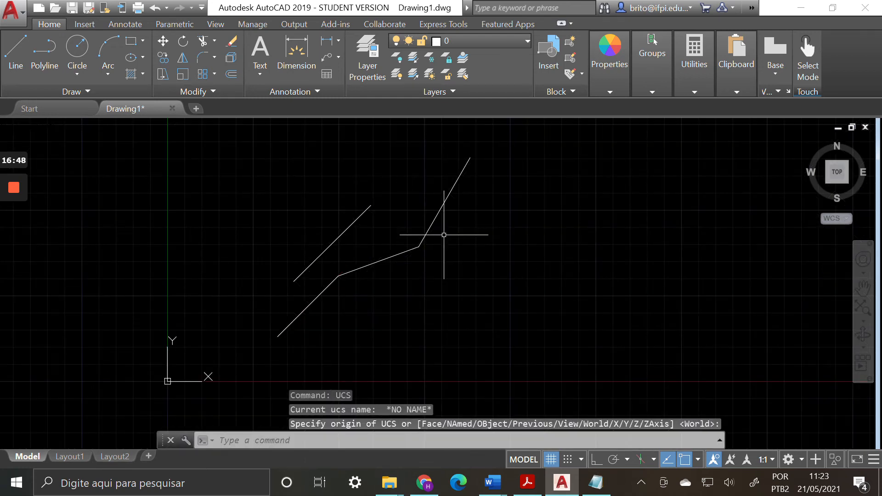
Erase all the lines in the drawing
click(478, 332)
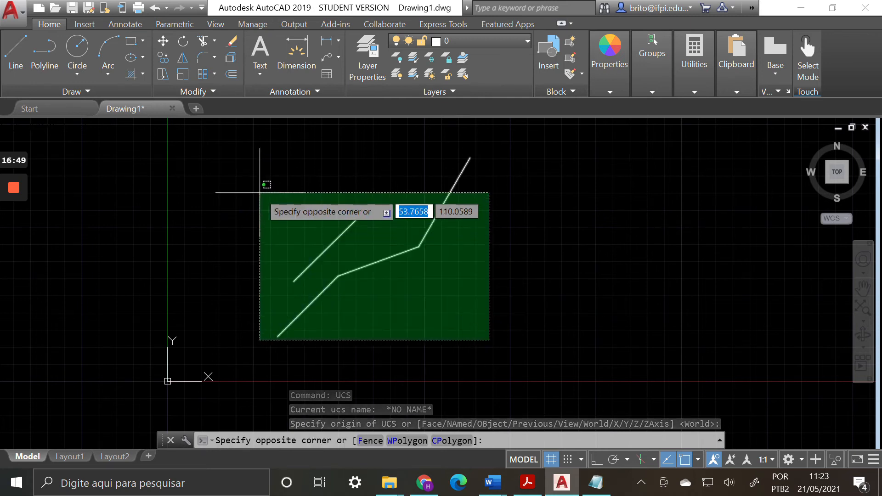
click(323, 197)
key(Delete)
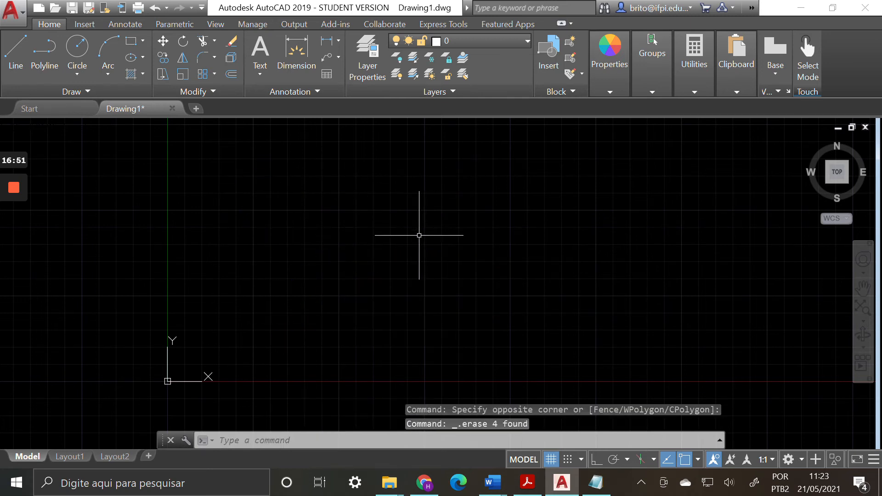
Examine the polar tracking, object snap and dynamic input options in the drafting settings
click(581, 460)
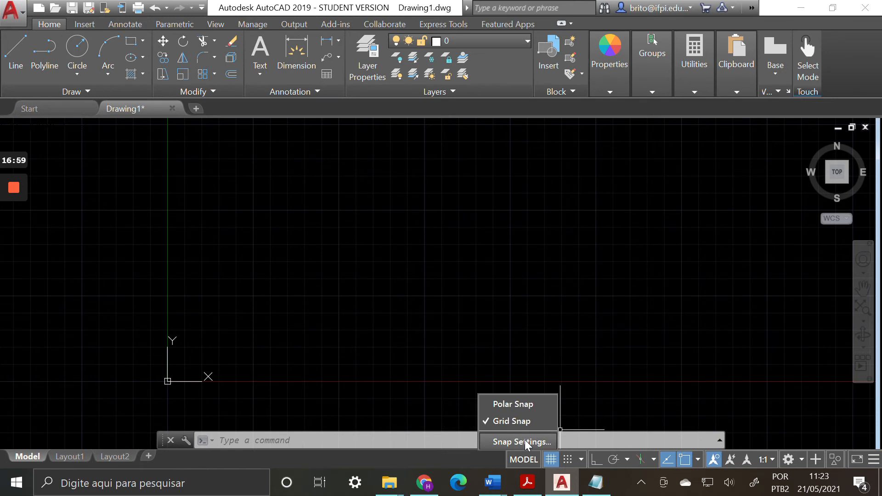
click(377, 439)
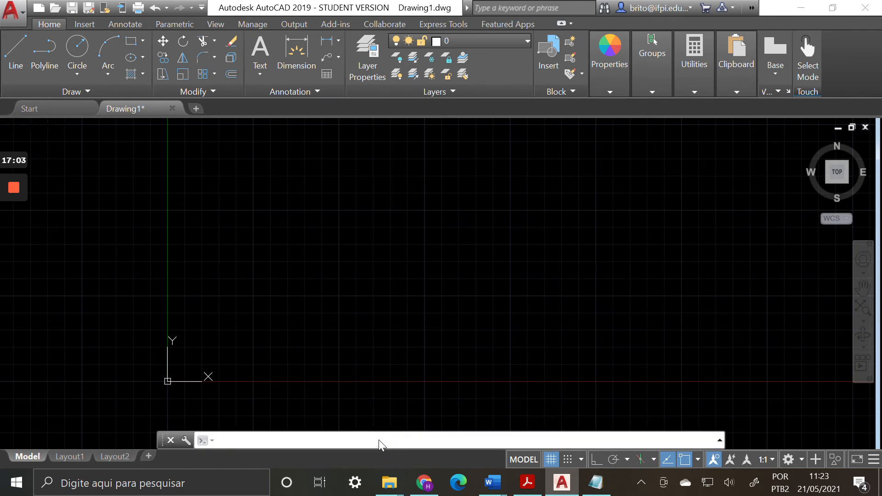
text(DS)
key(Return)
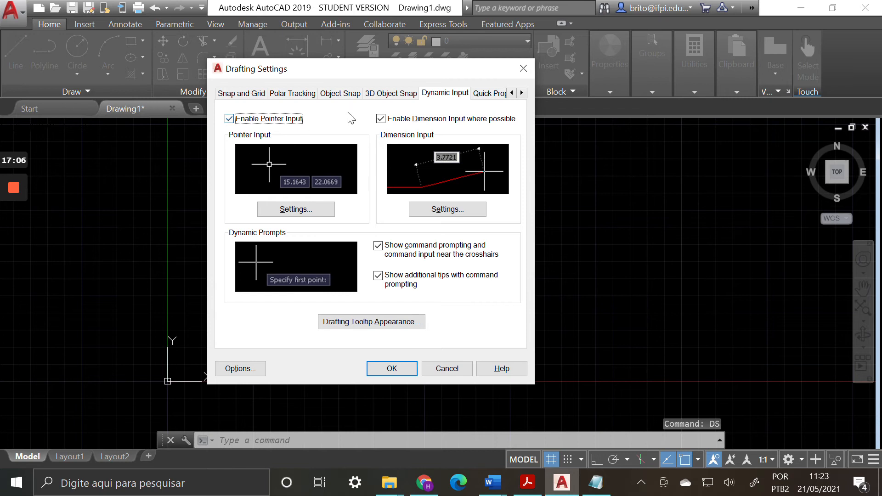
click(249, 95)
click(293, 93)
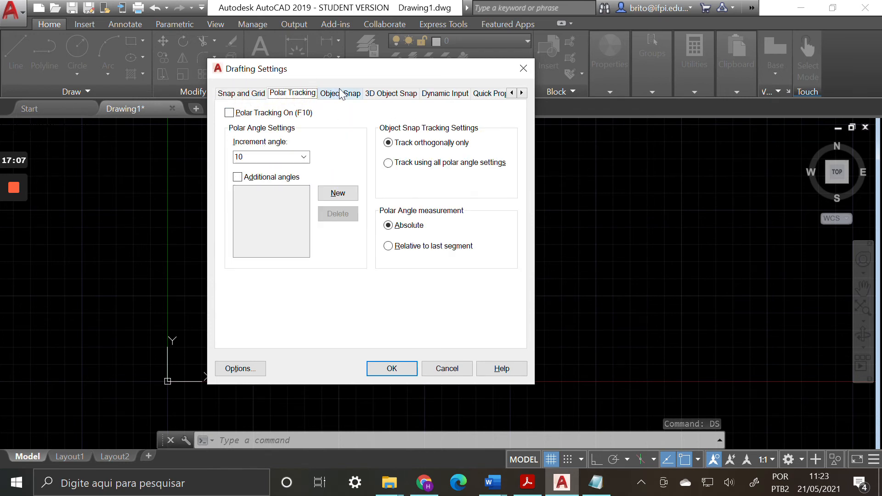
click(349, 94)
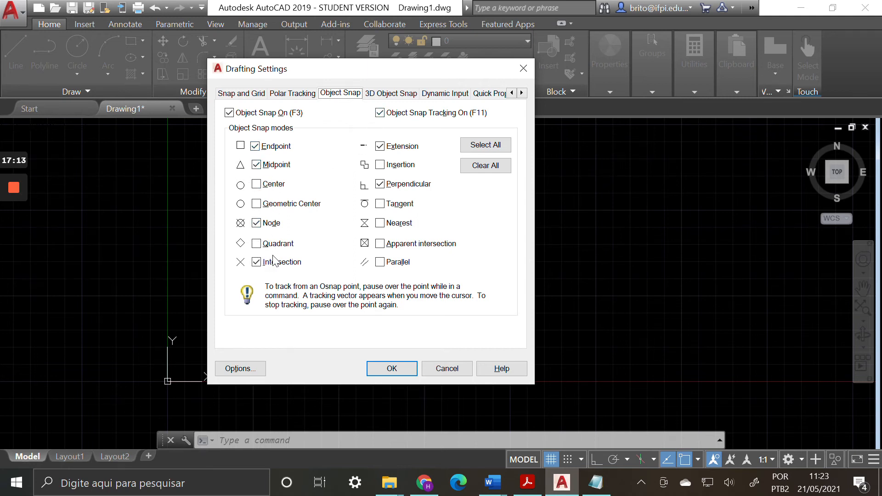
click(443, 94)
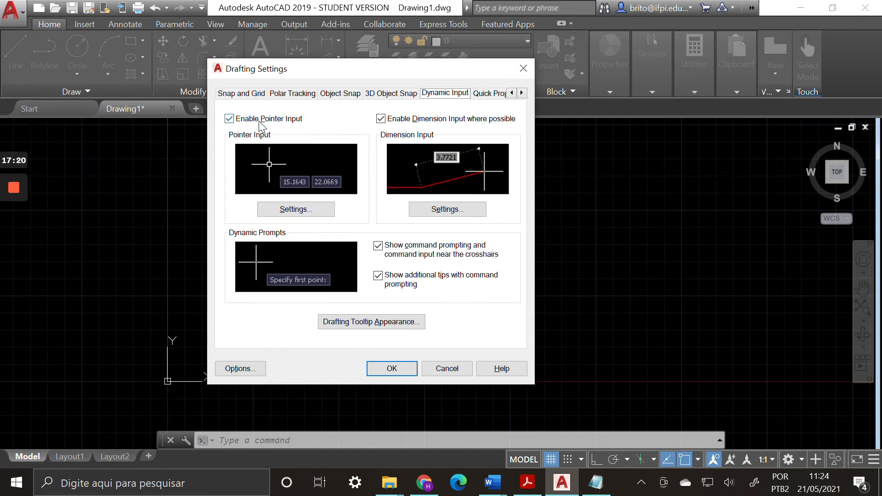
Set pointer input for second or next points to Cartesian format with absolute coordinates
click(297, 209)
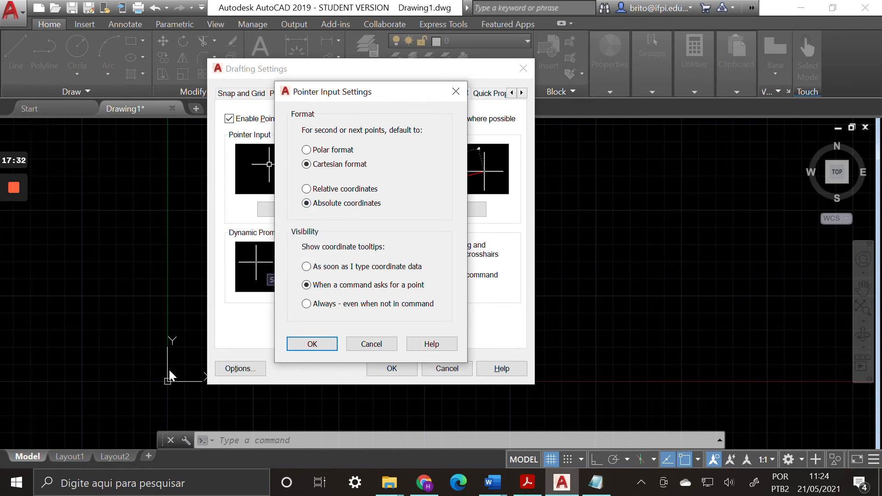
click(330, 150)
click(332, 167)
click(335, 202)
click(312, 344)
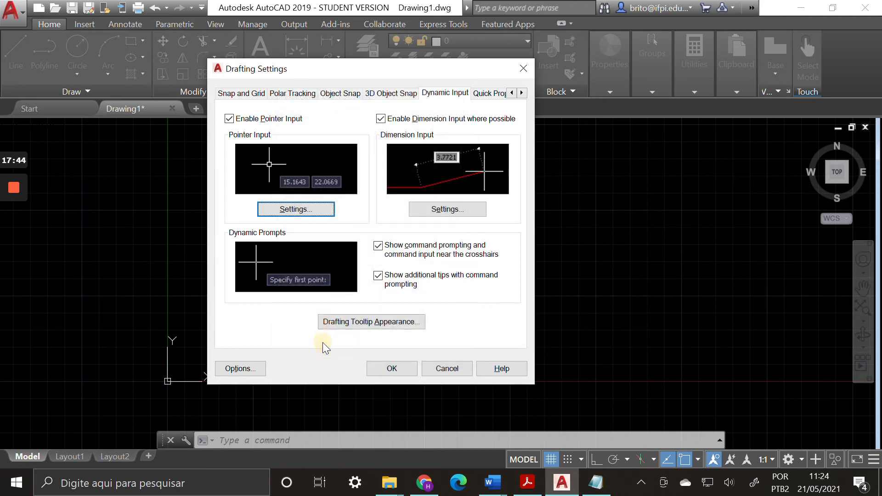
Review the dimension input visibility options for grip-stretching and accept the drafting settings
click(432, 209)
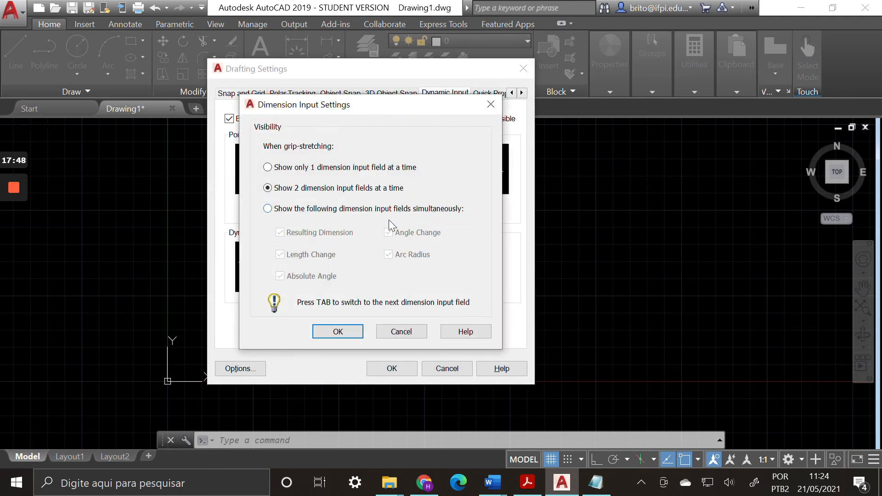
click(348, 333)
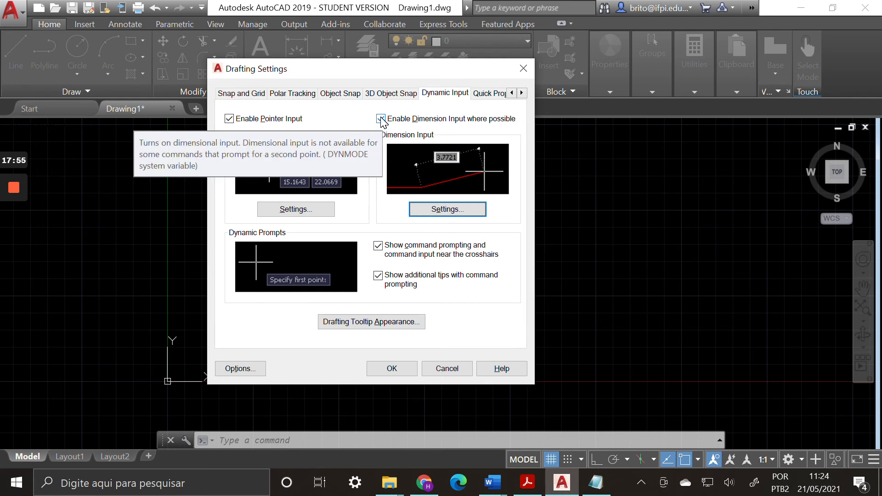
click(405, 370)
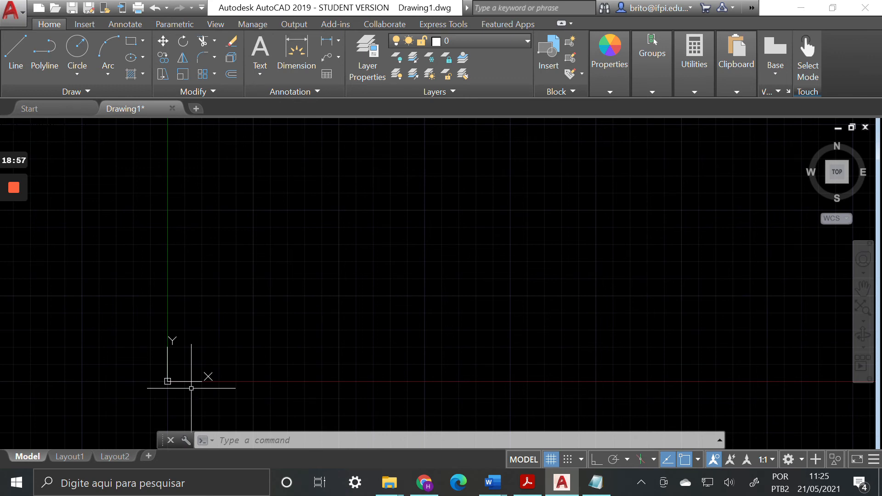
Start a line at the origin 0,0 and draw its first segment 50 units long at 0°
text(l)
key(Return)
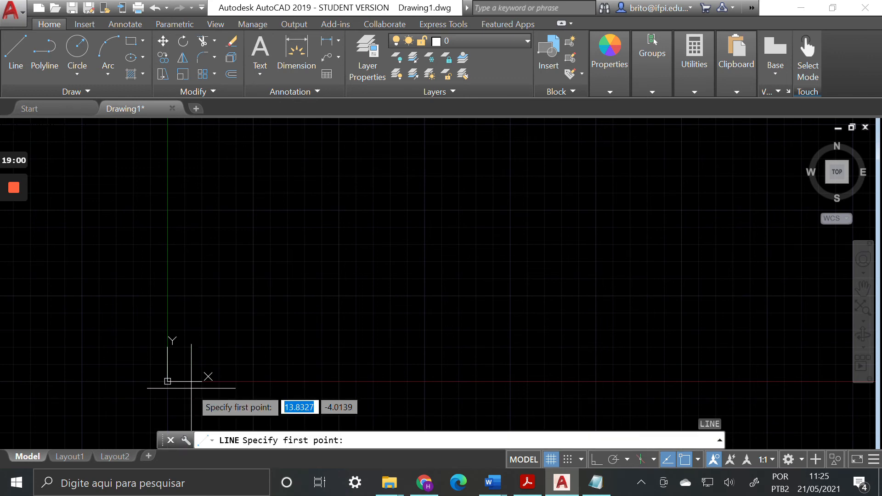
text(0)
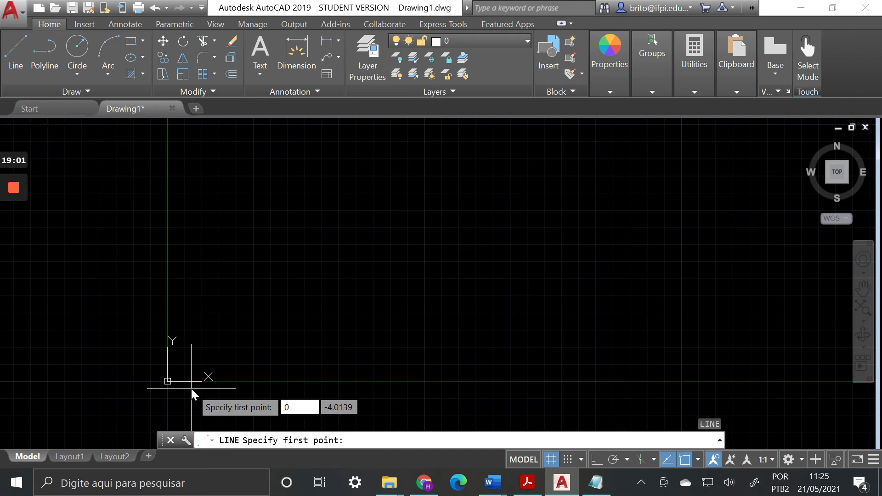
key(Tab)
text(0)
key(Return)
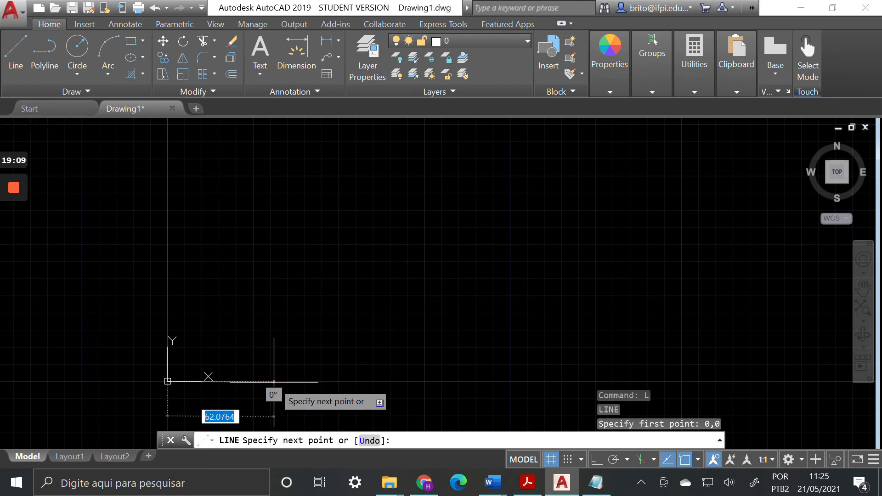
text(50)
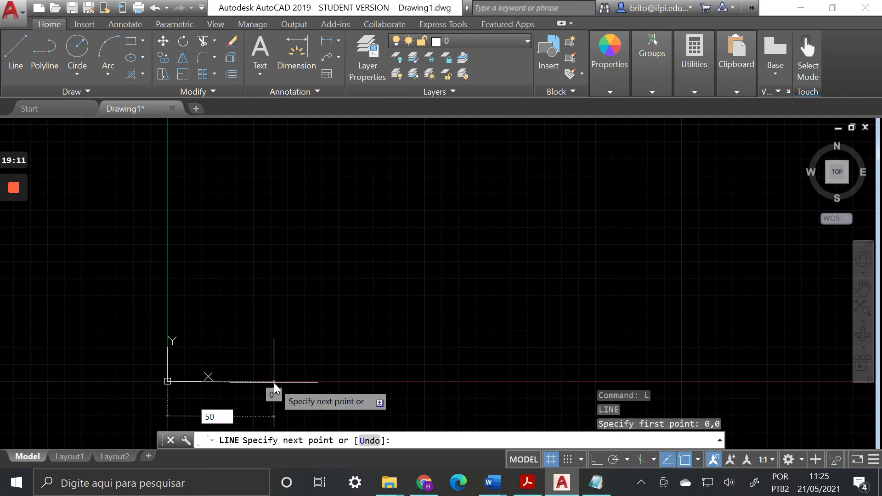
key(Tab)
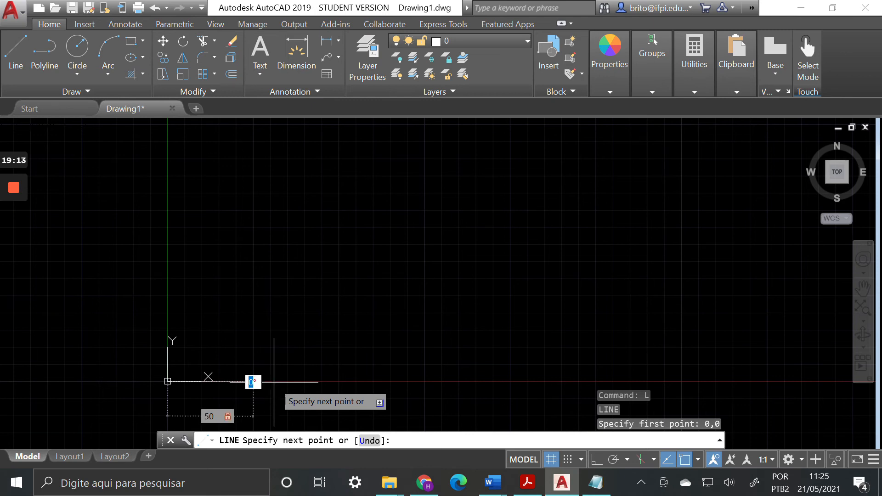
key(Return)
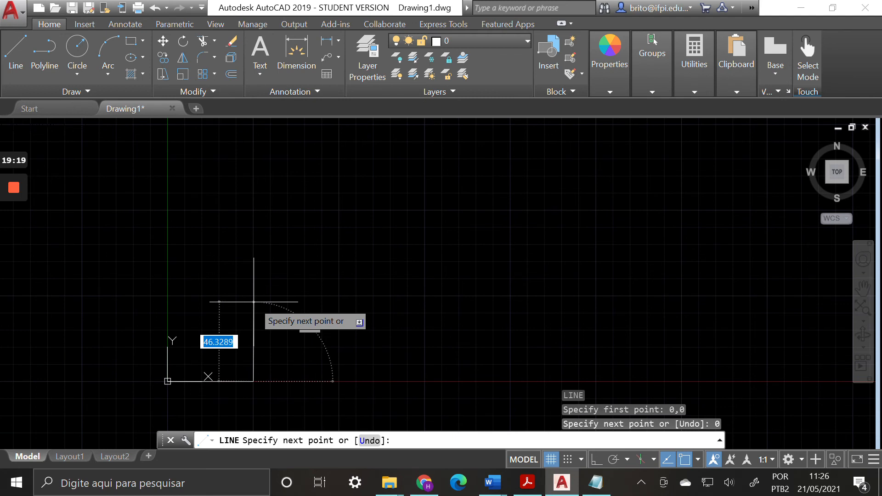
Try to add a second segment 50 units long at 90°, and undo that segment
text(50)
key(Tab)
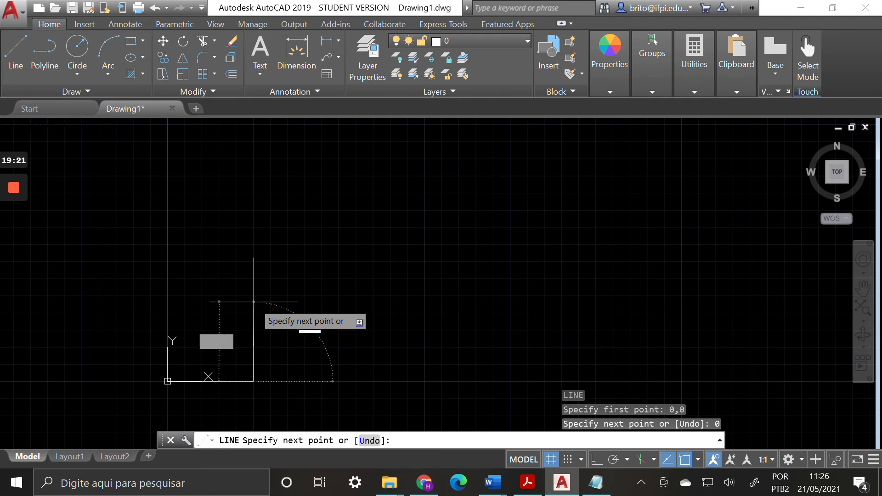
text(90)
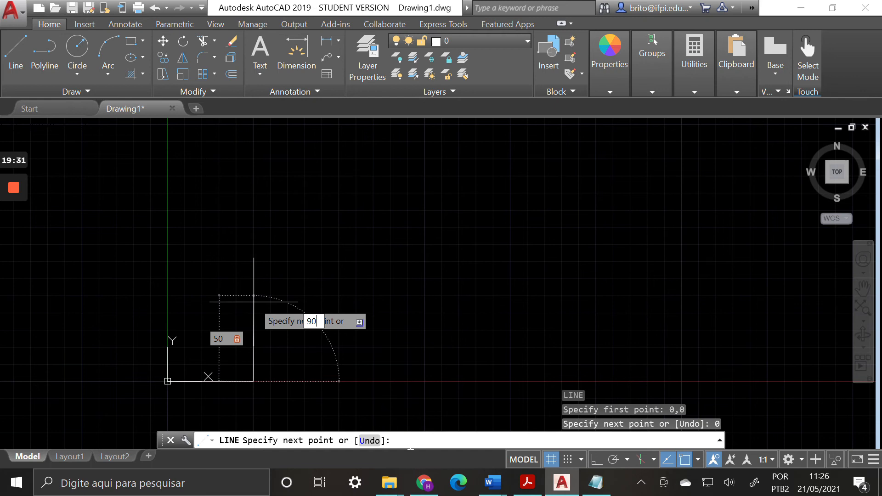
text(50)
click(395, 440)
key(Return)
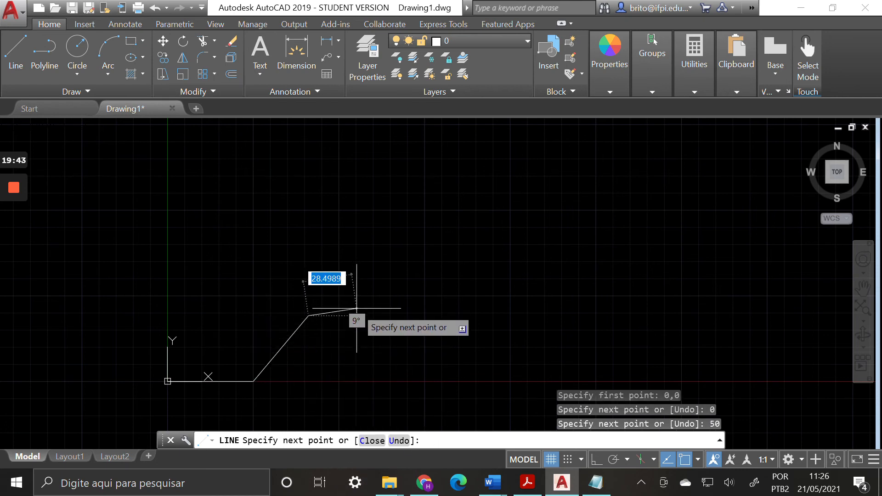
text(u)
key(Return)
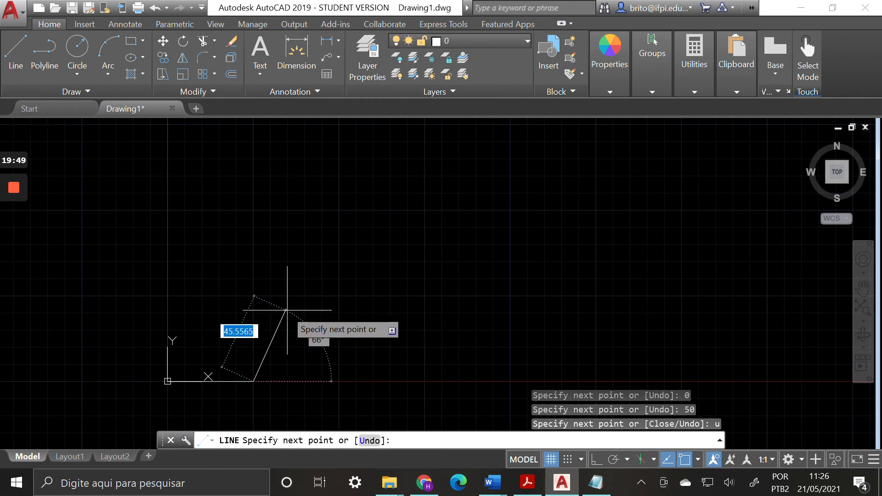
Add a 50-unit segment at 90°, close the triangle back at the origin, and end the Line command
text(50)
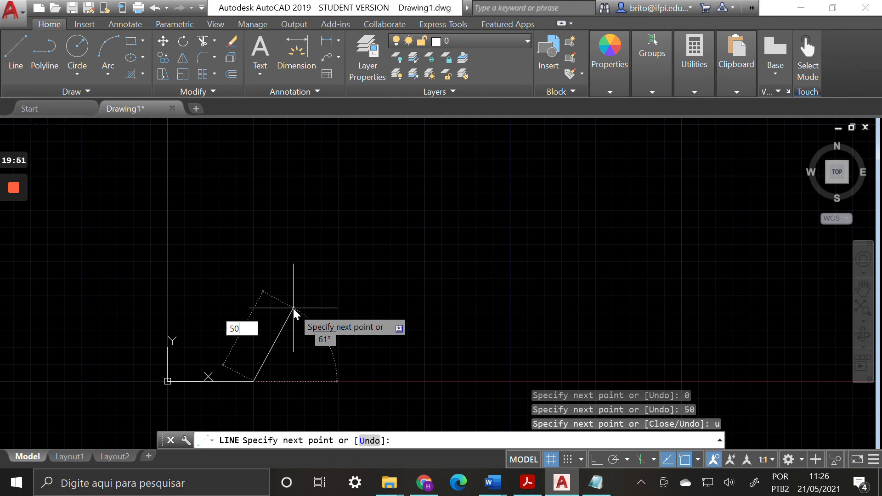
key(Tab)
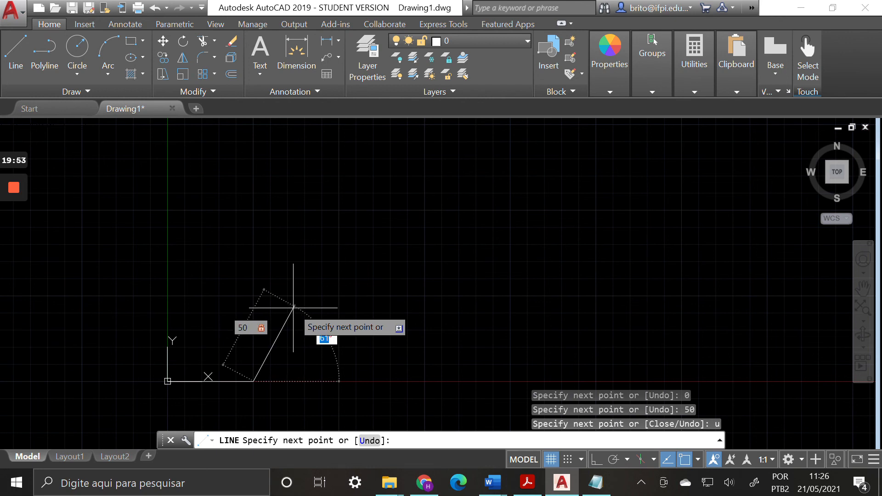
text(90)
key(Return)
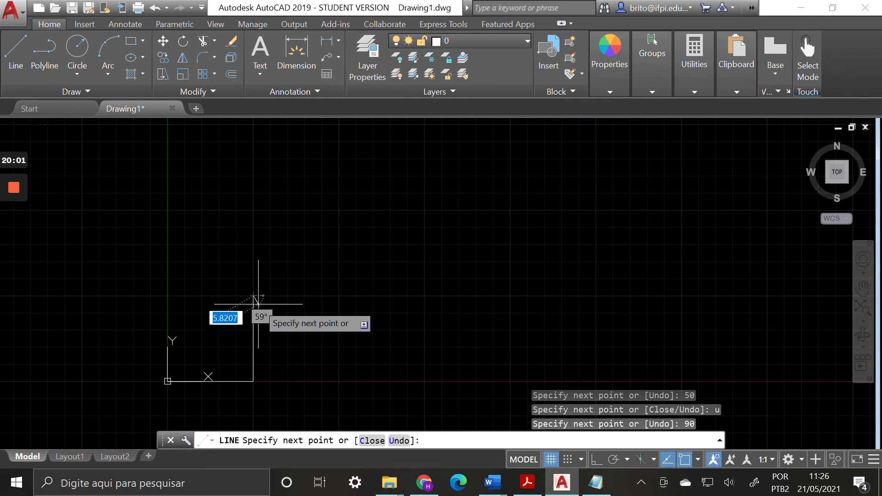
click(168, 381)
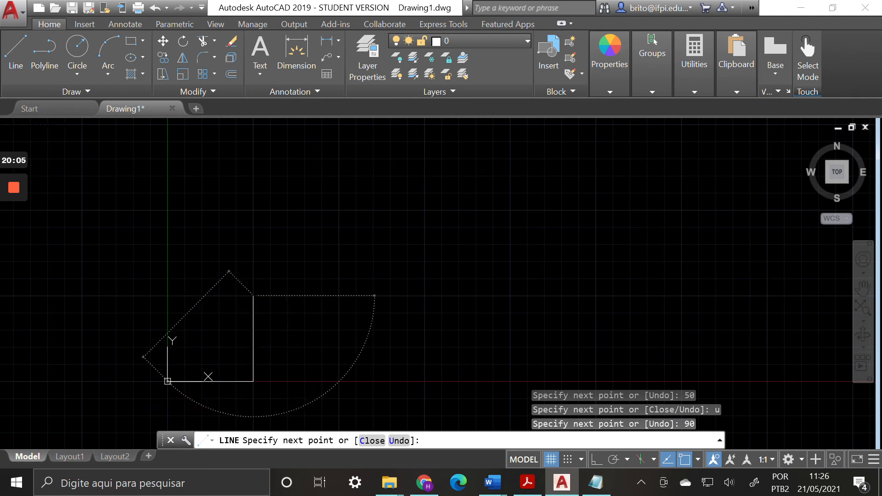
key(Return)
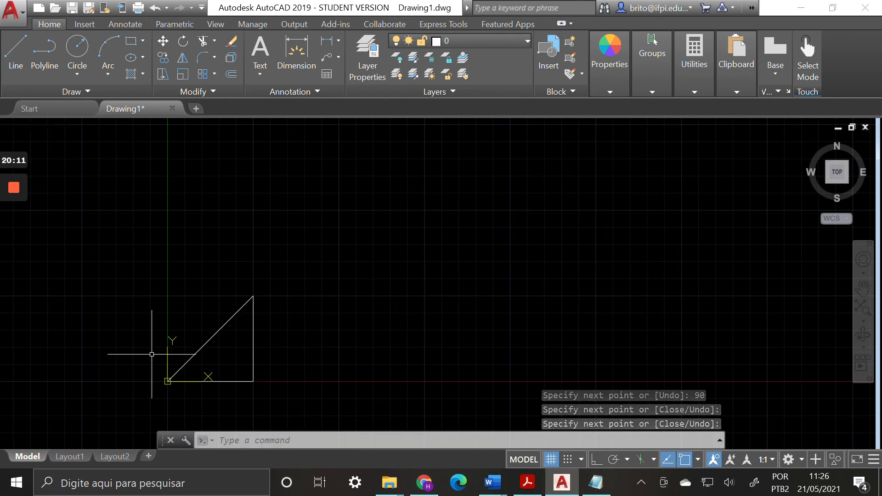
text(l)
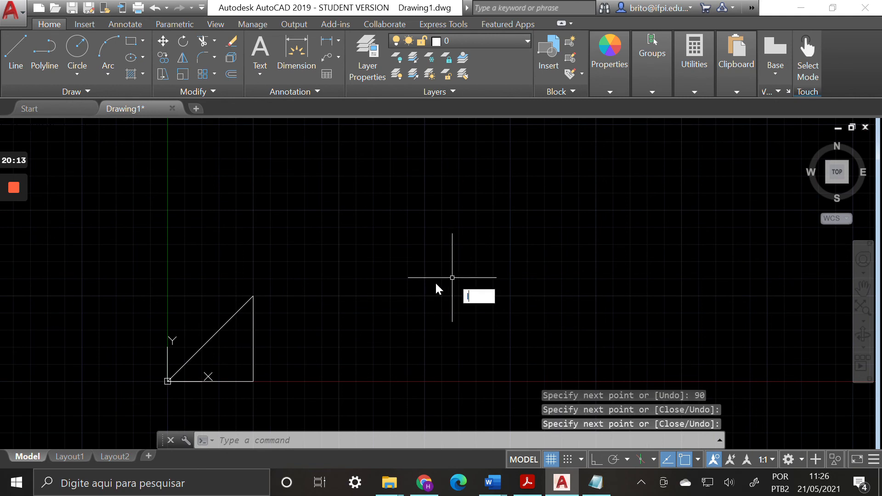
key(Return)
click(348, 305)
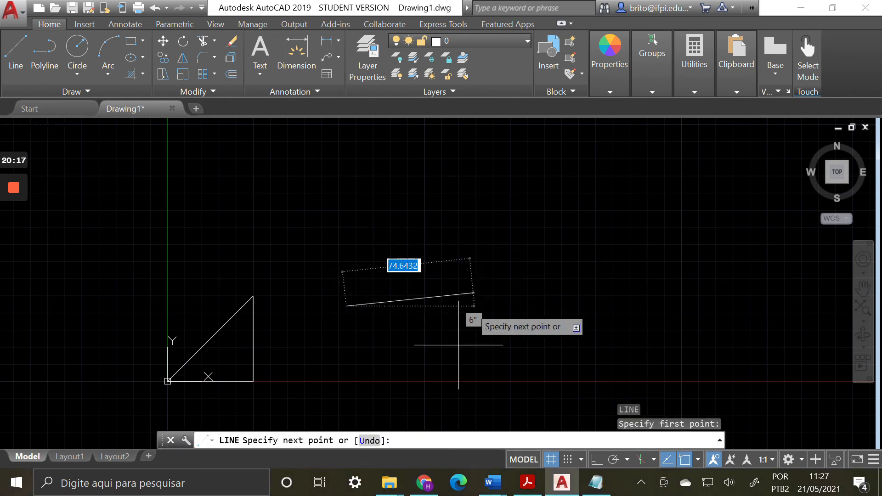
text(@)
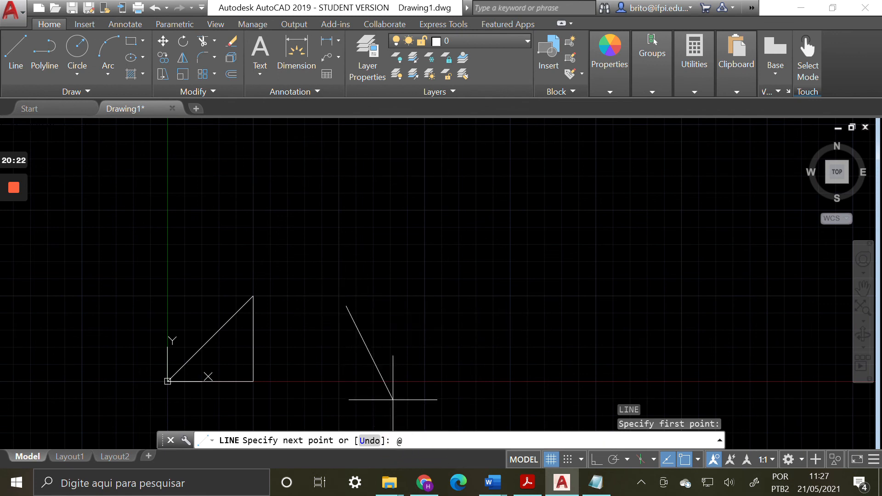
text(50<0)
key(Return)
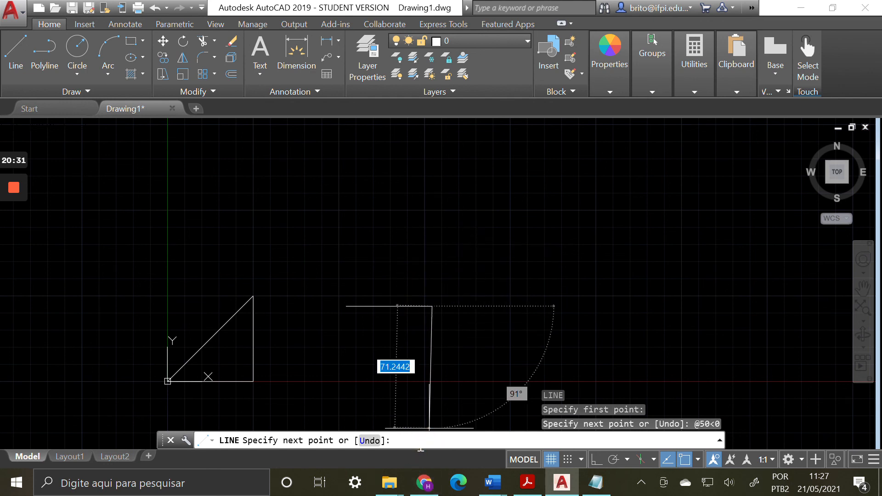
text(@)
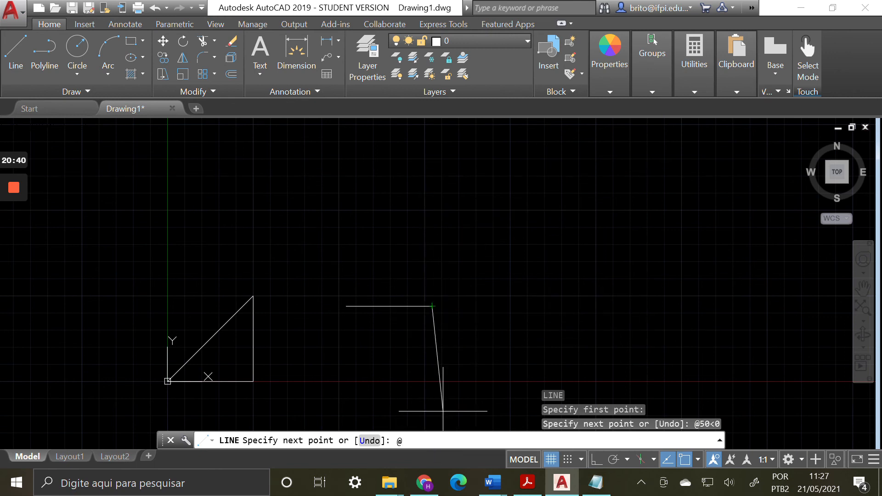
text(50<90)
key(Return)
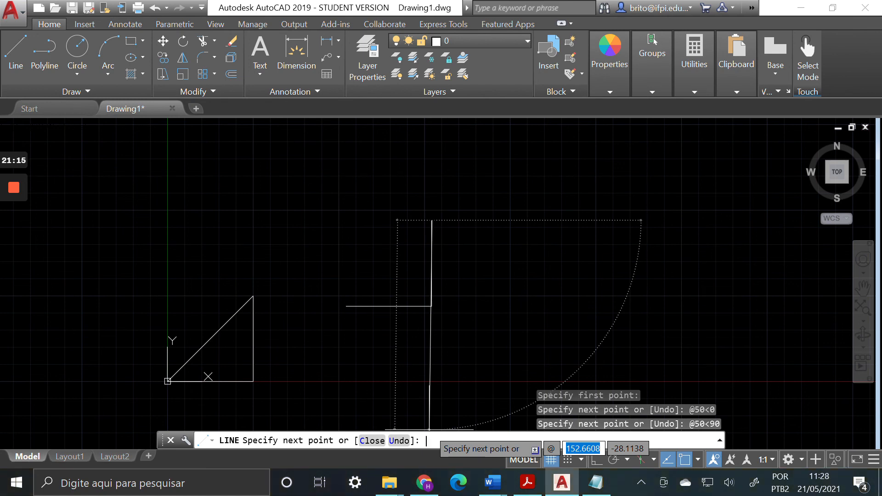
Try to add a third segment 71.7 units long at 135°, and undo that segment
text(7)
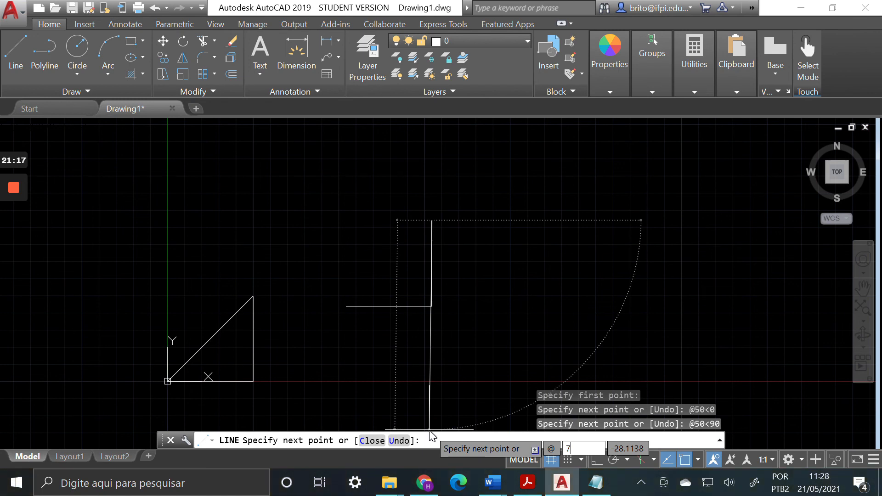
text(1.7)
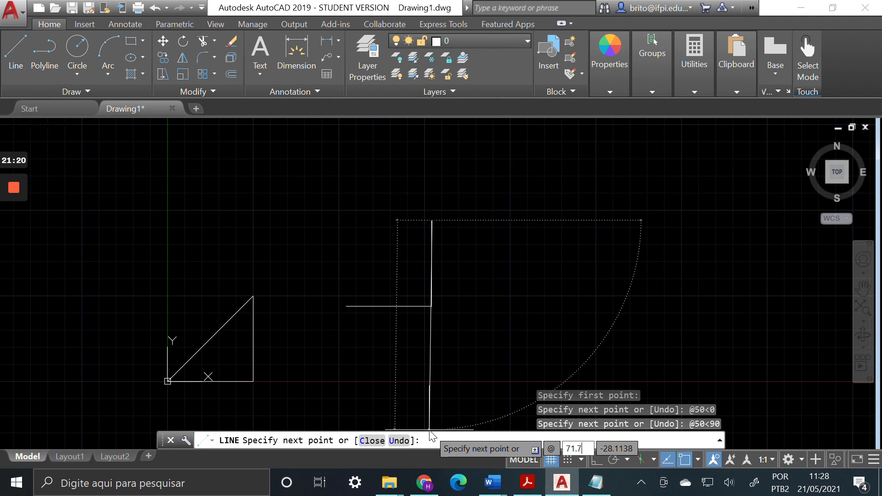
text(<135)
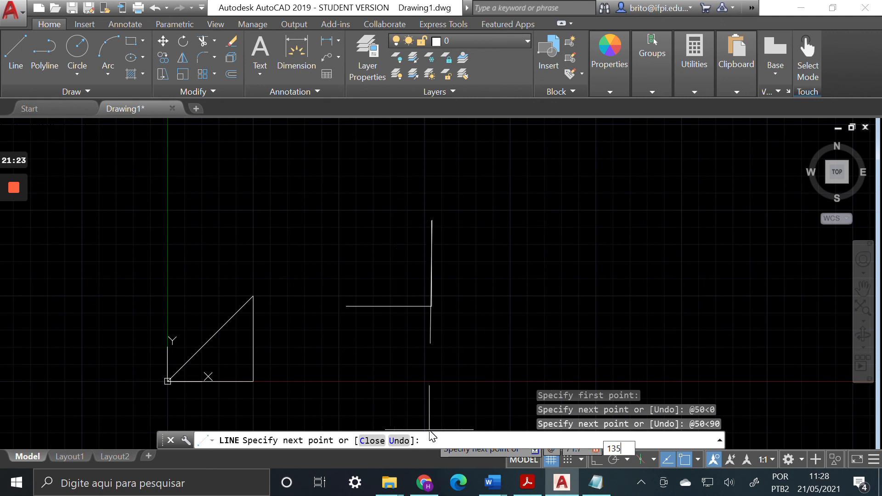
key(Return)
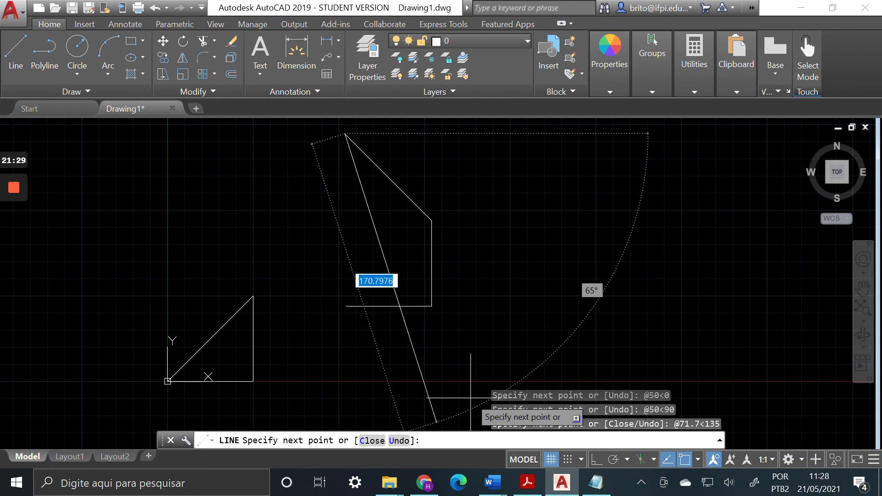
text(u)
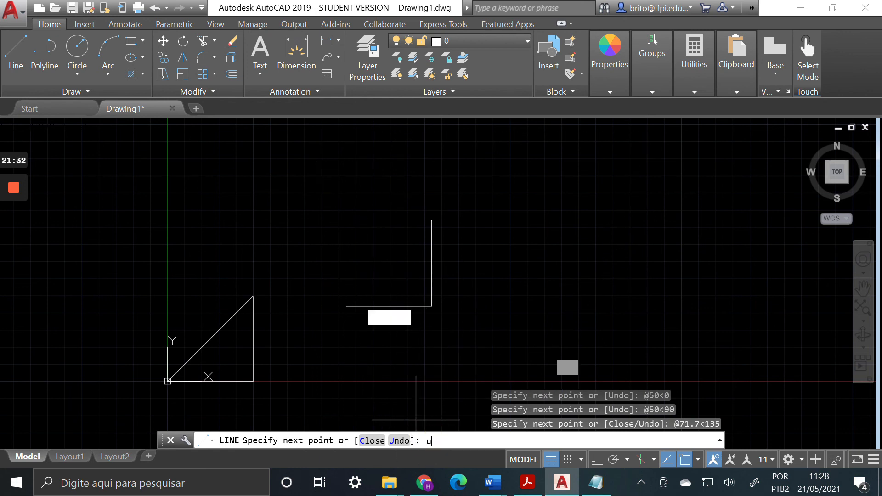
key(Return)
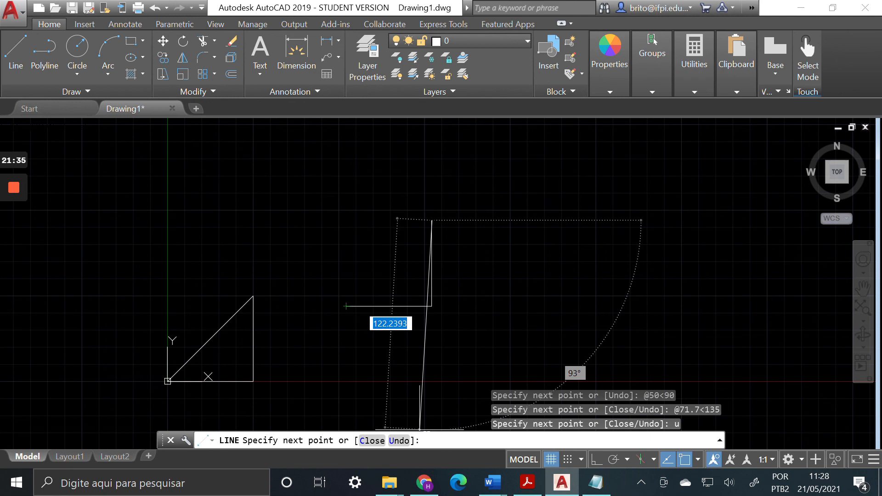
text(@)
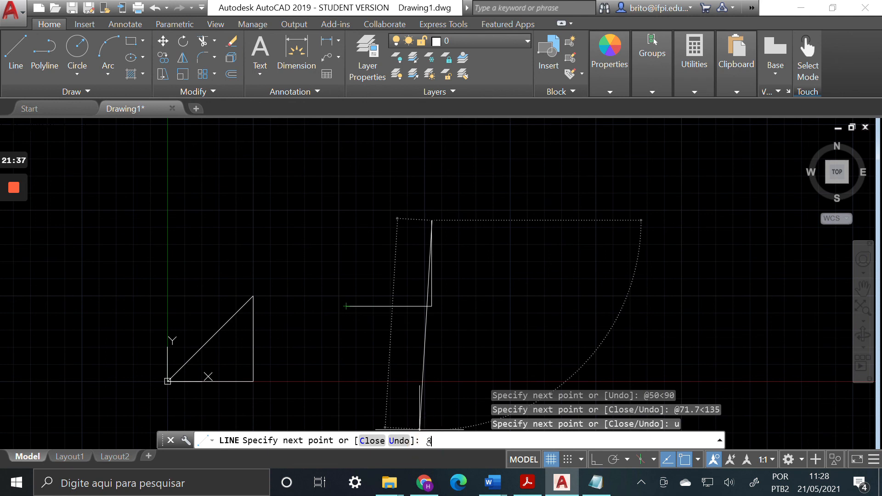
text(71)
text(,7)
text(.7)
text(<)
text(135)
key(Return)
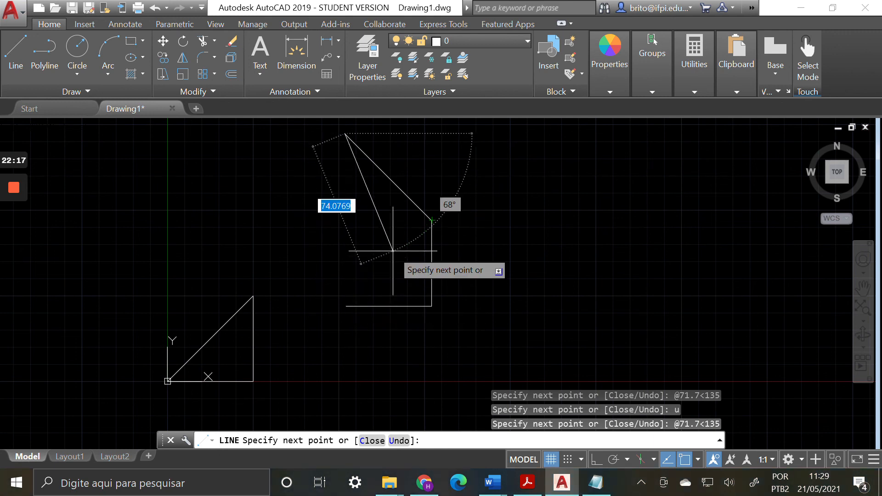
text(u)
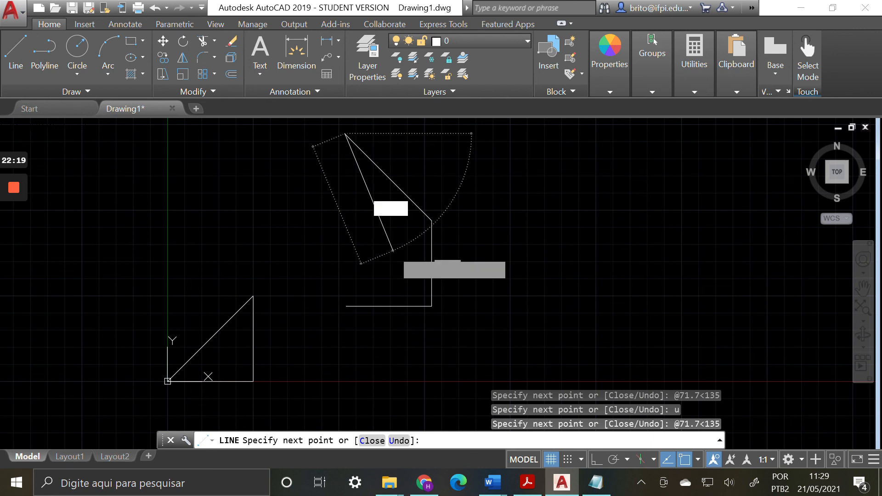
key(Return)
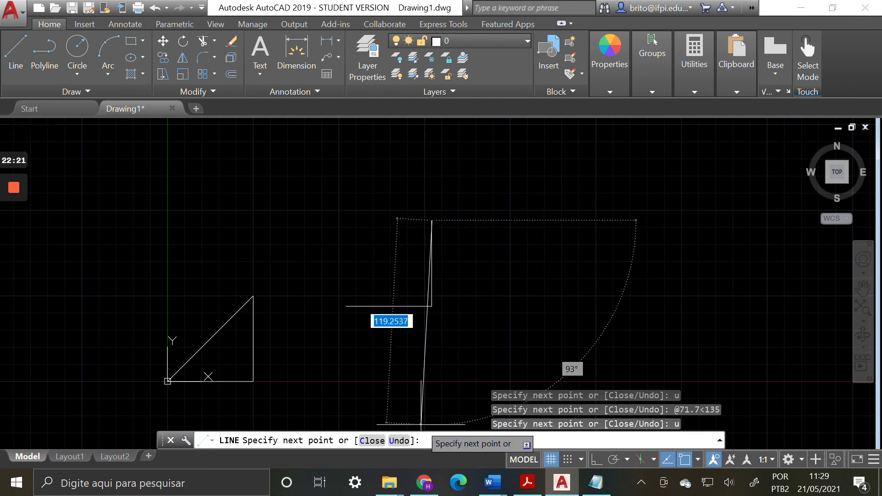
text(@)
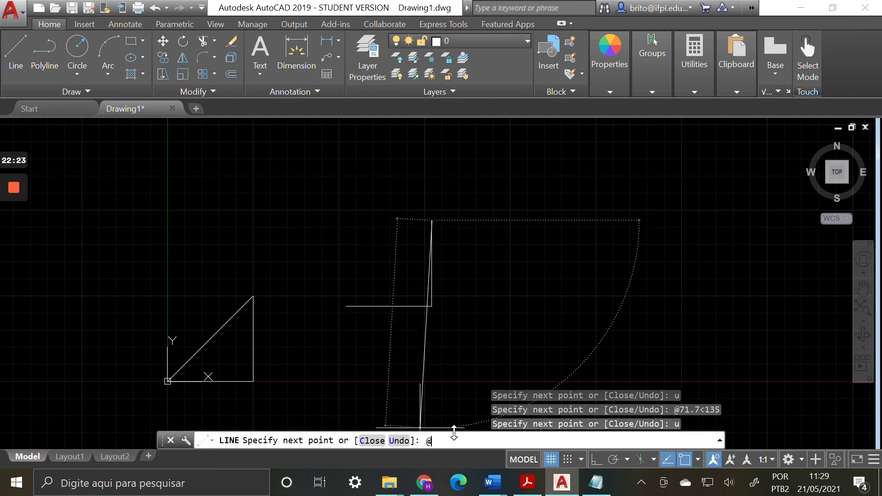
text(70.7<)
text(225)
key(Return)
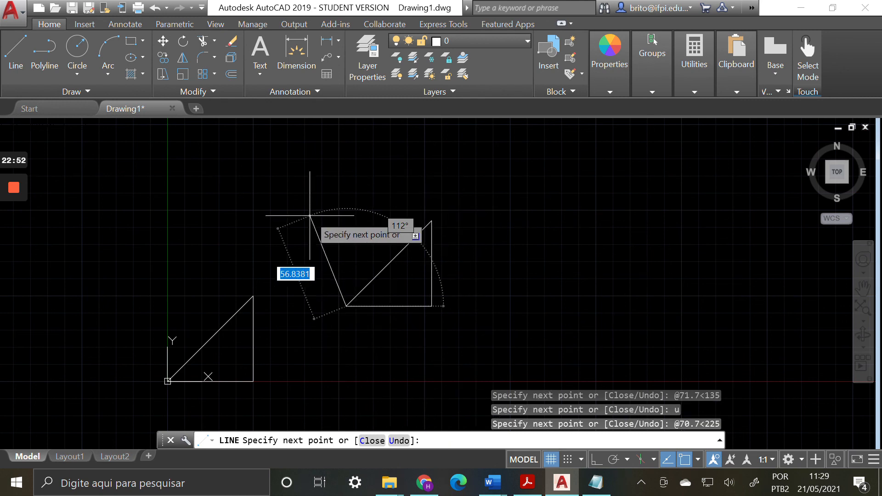
key(Return)
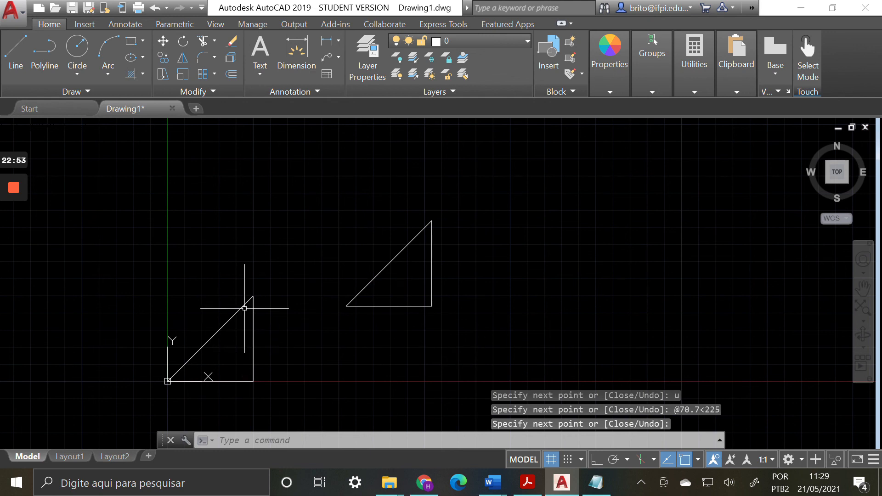